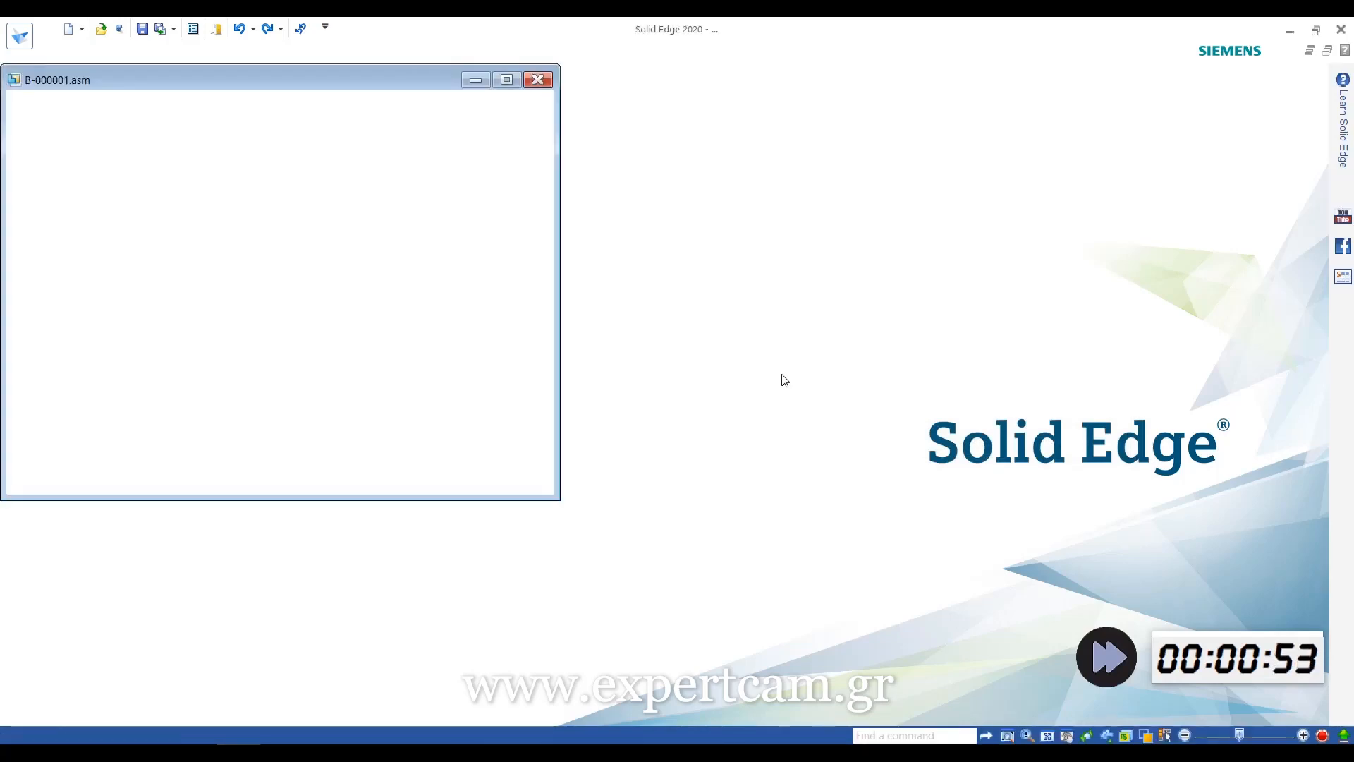
Step: Examine the bulldozer assembly B-000001.asm from the front and from its side, including close details of the hood, steps and track
click(532, 178)
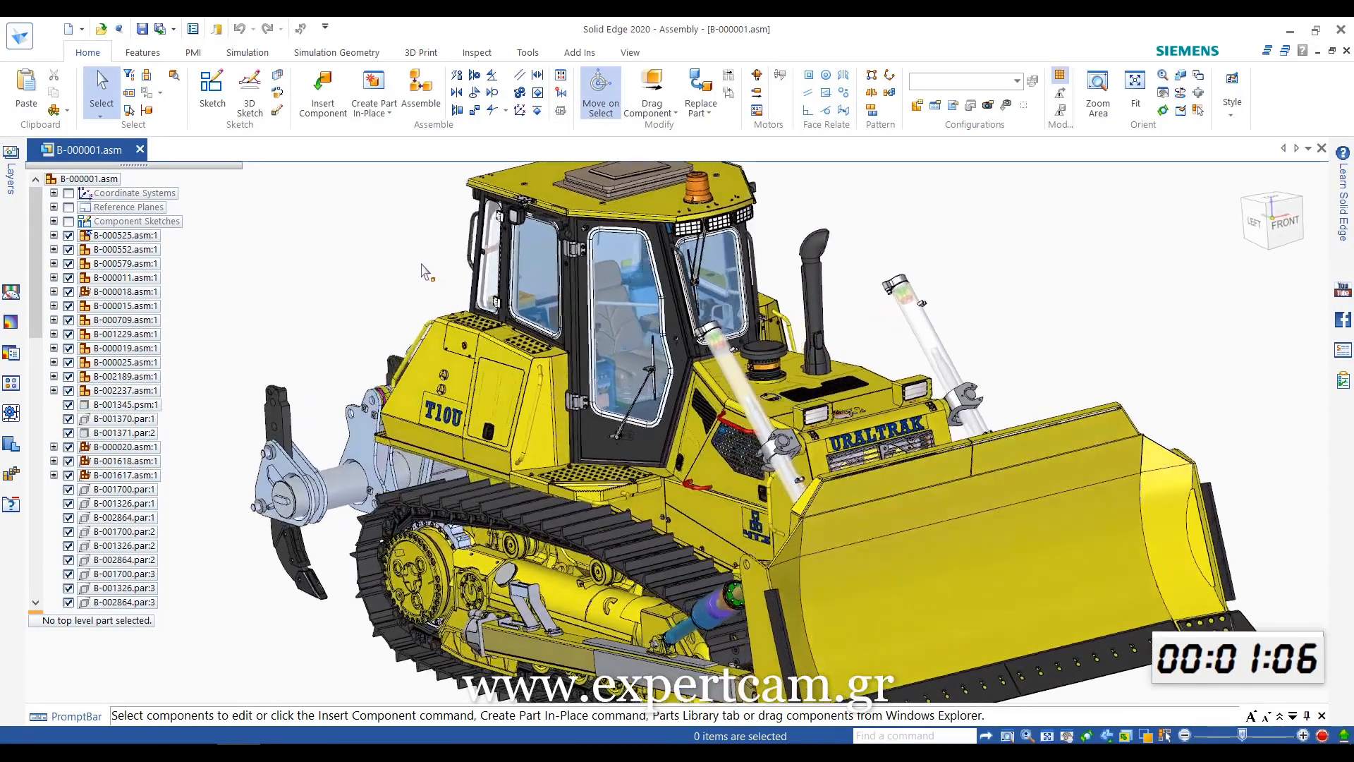
middle_drag(422, 264, 589, 341)
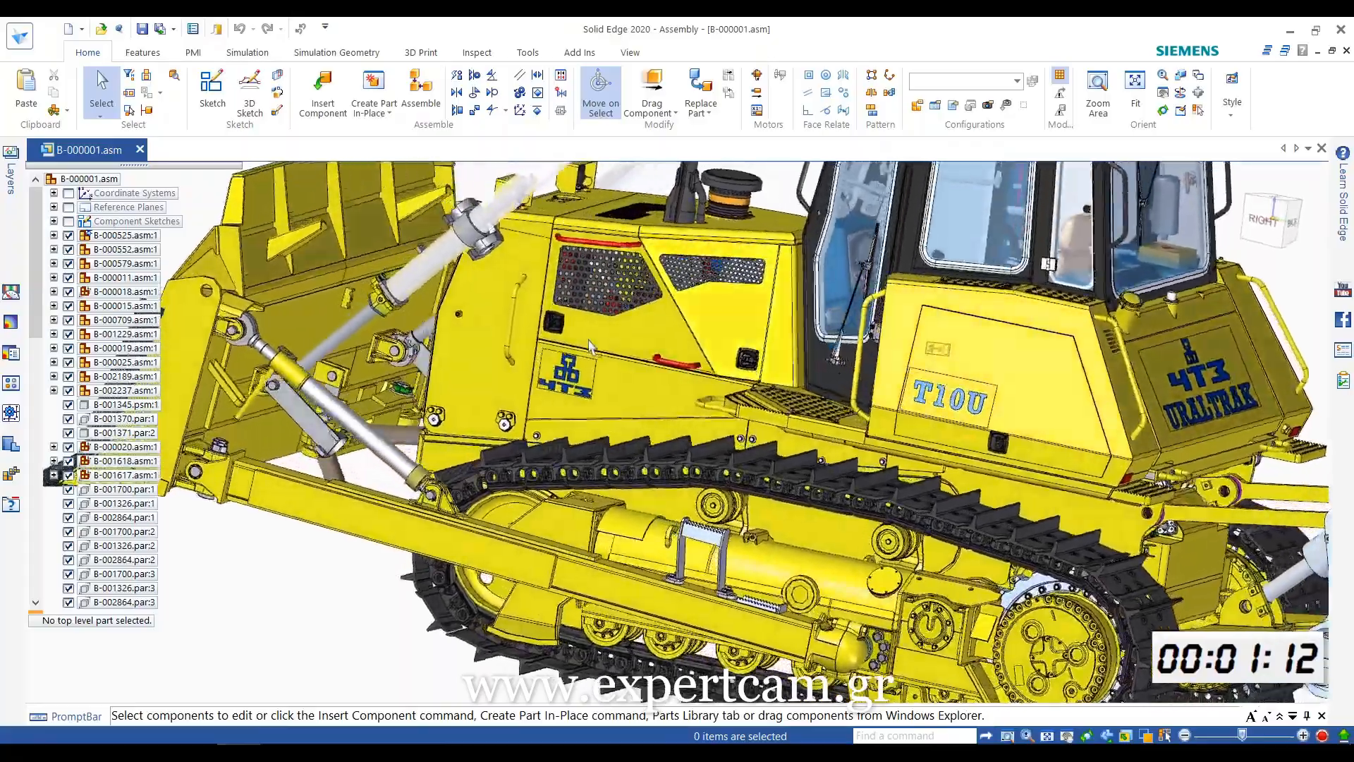
scroll(589, 342, up, 6)
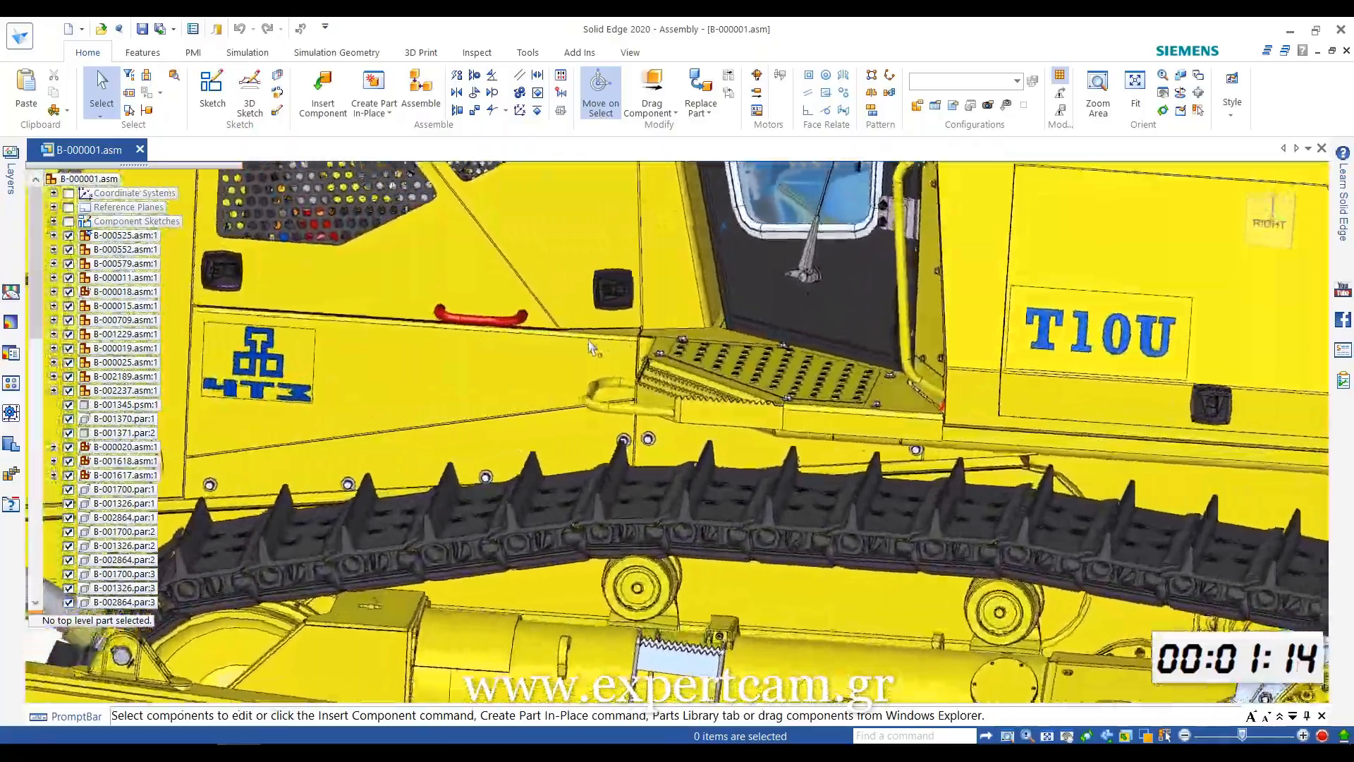
scroll(588, 340, up, 1)
middle_drag(567, 344, 565, 343)
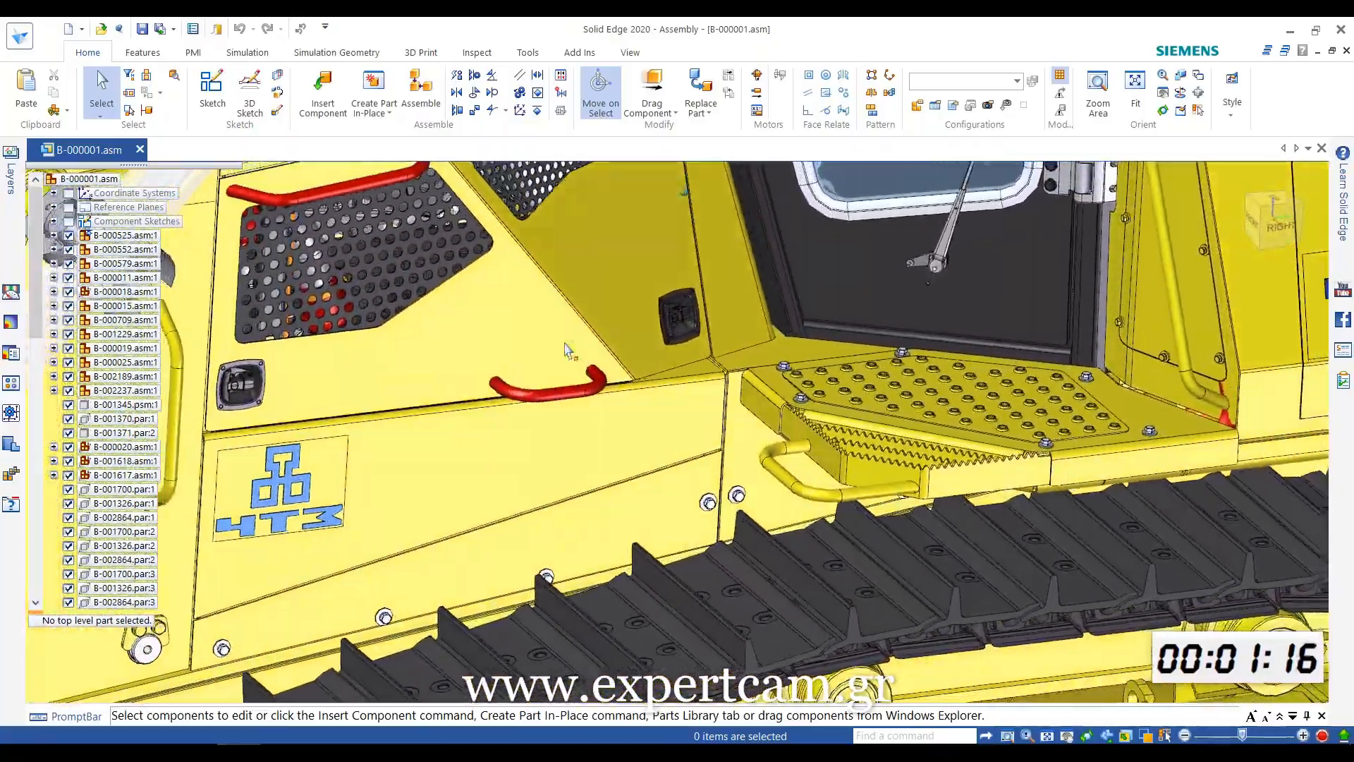
scroll(565, 343, down, 3)
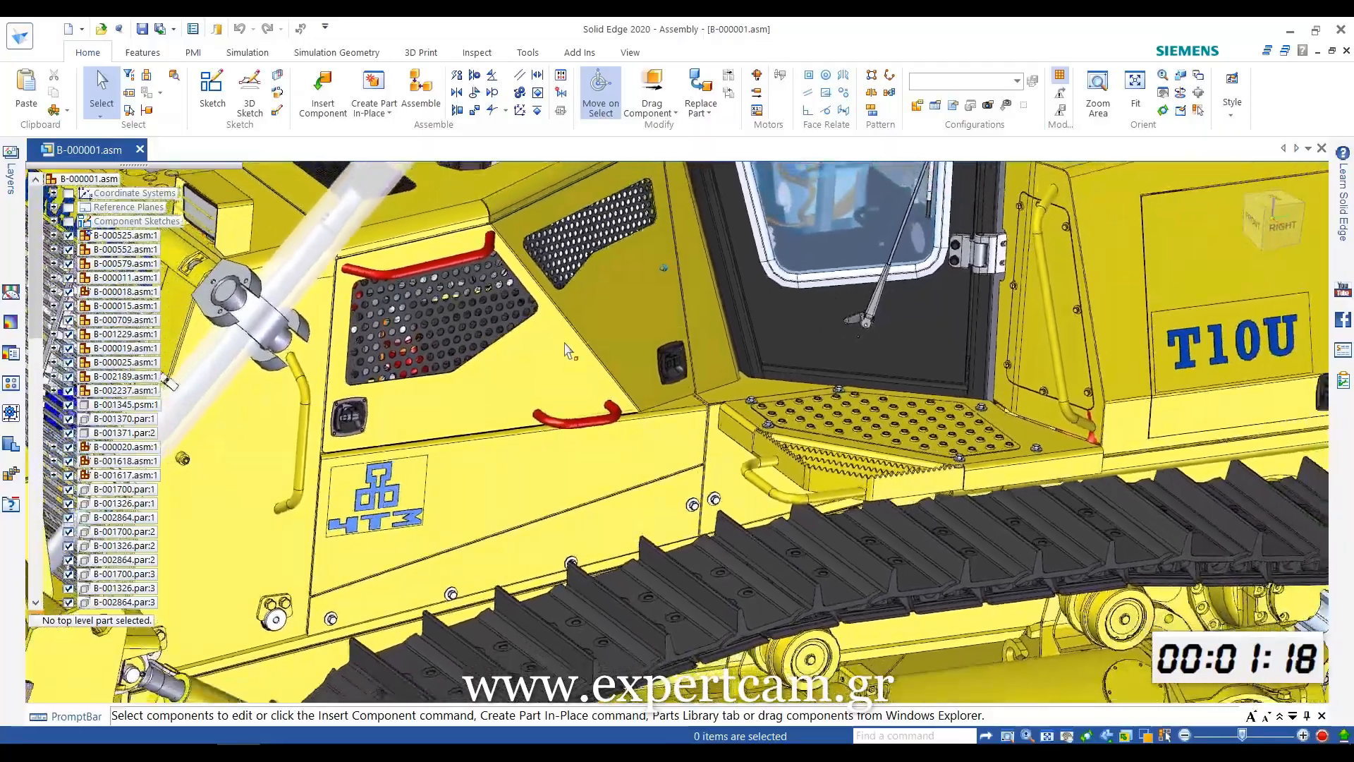
scroll(565, 343, down, 5)
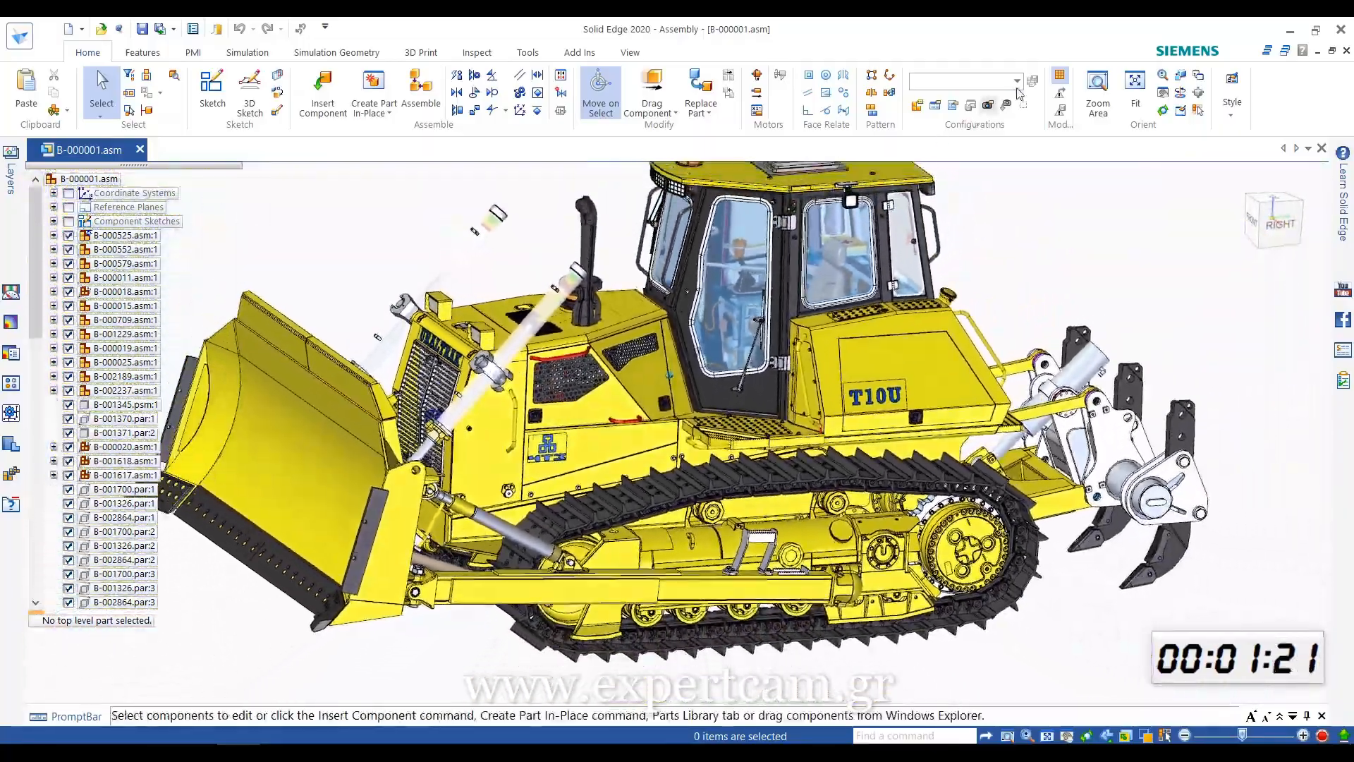
Step: Apply the 04_Inside_motor display configuration to the assembly, and restore the full machine with the 03_ALL_parts configuration
click(1018, 83)
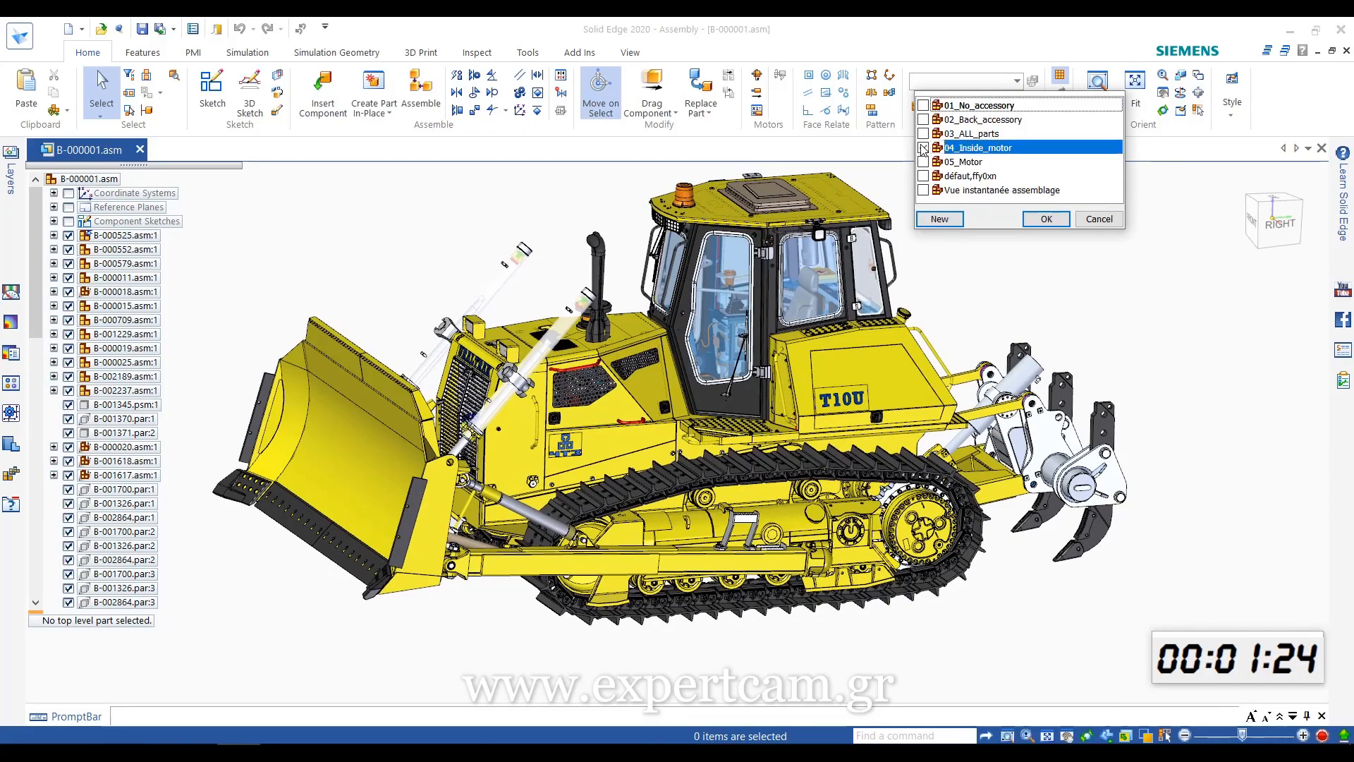
click(1031, 220)
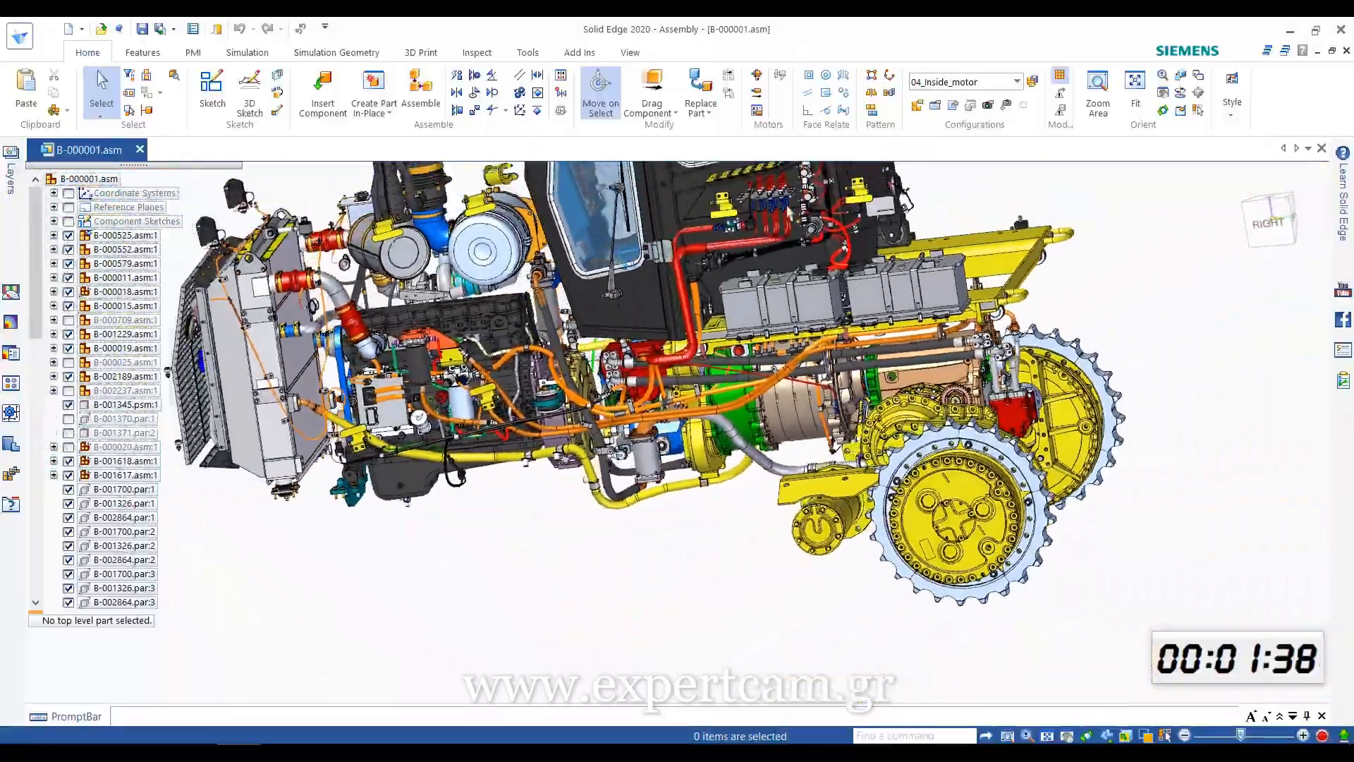
click(1032, 80)
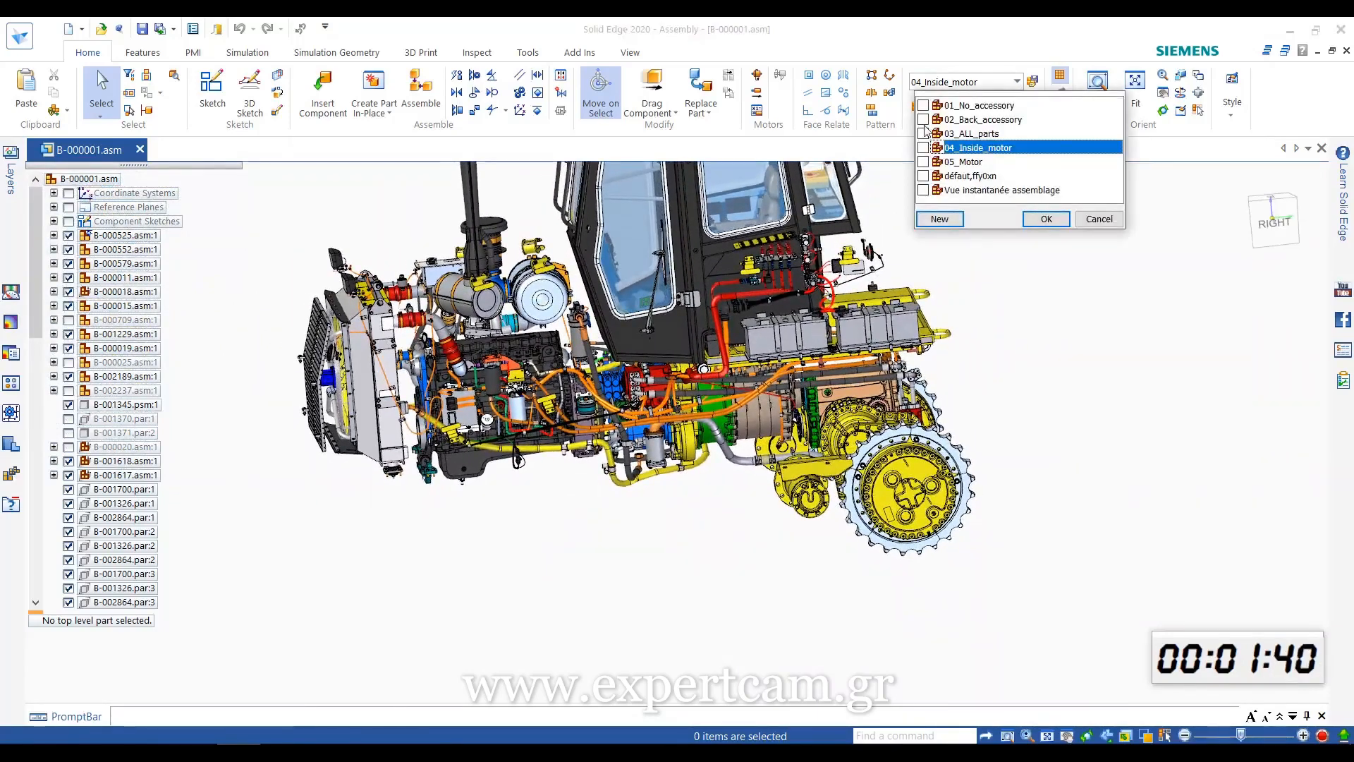
click(923, 133)
click(1044, 219)
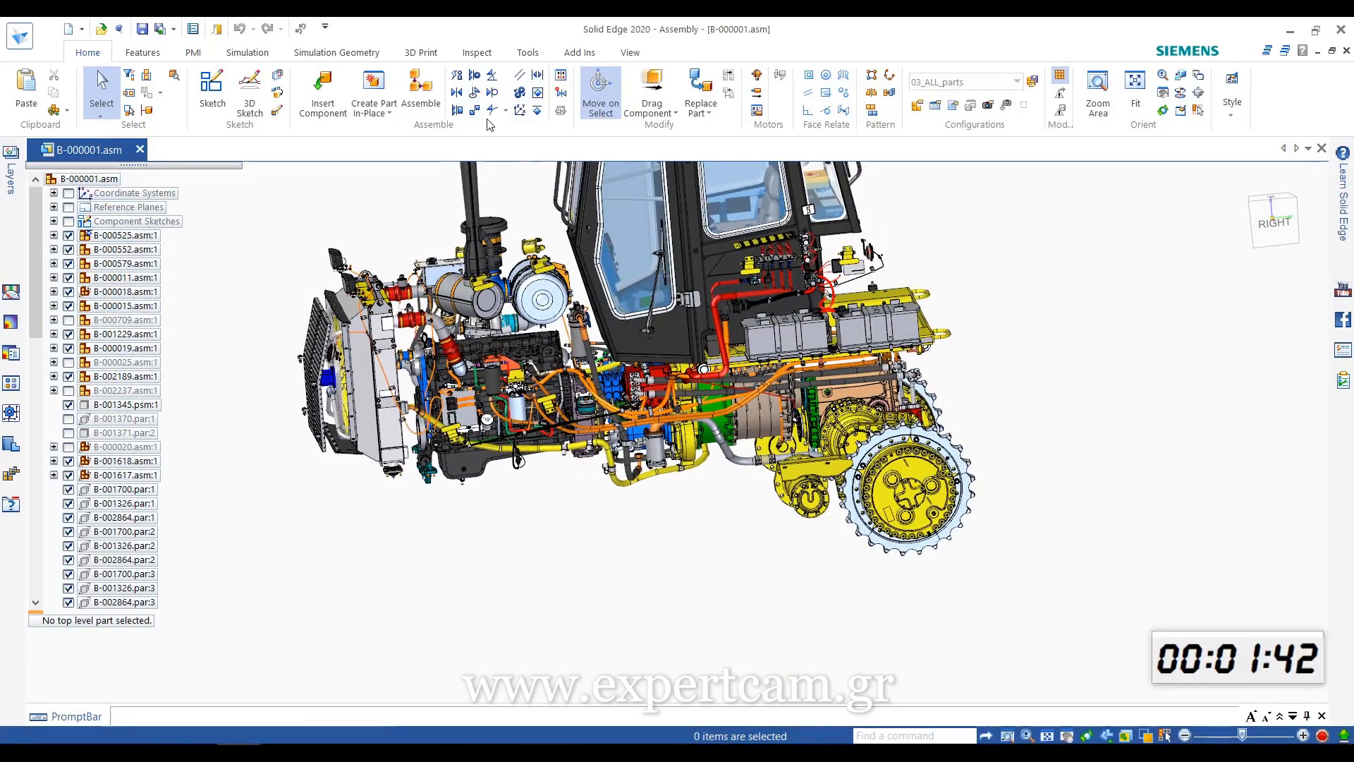
Step: Review the assembly statistics, including the part and subassembly totals and the document list, and close the report
click(476, 58)
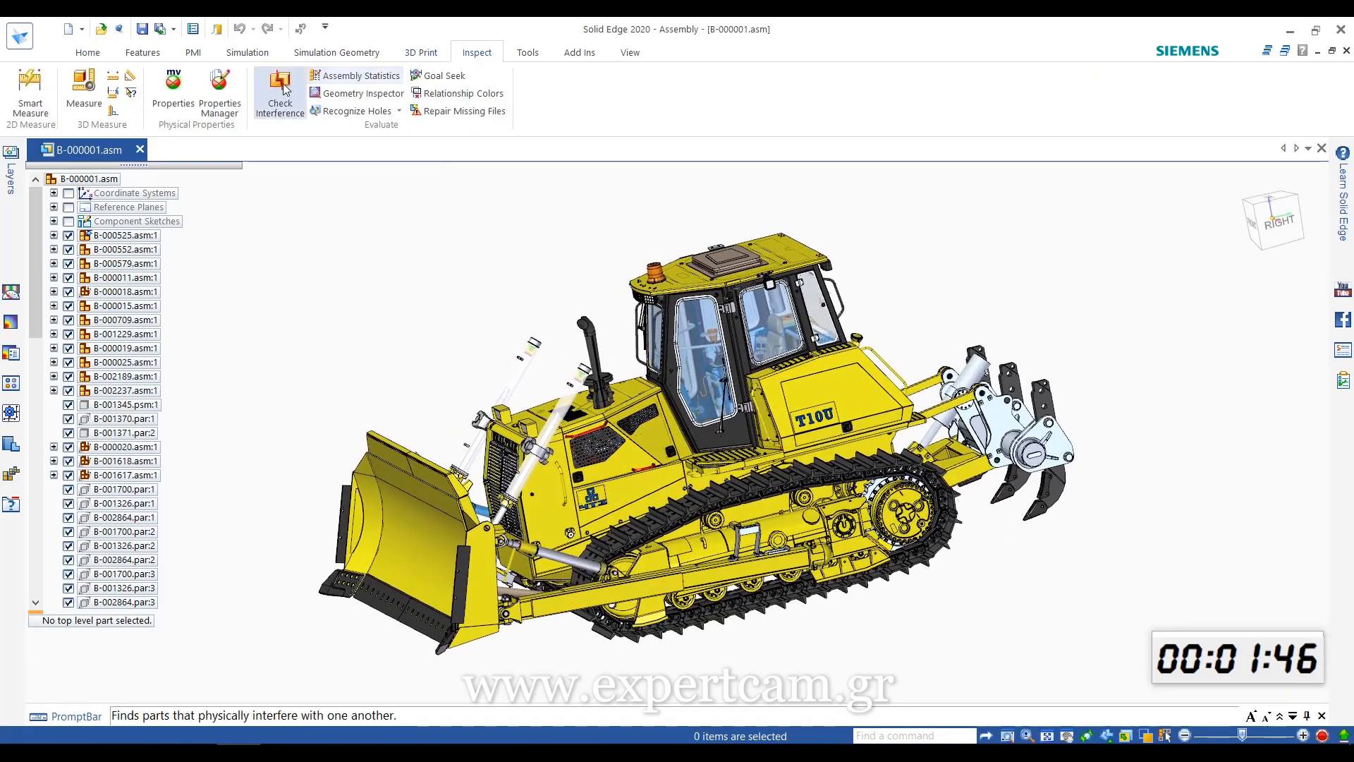
click(359, 76)
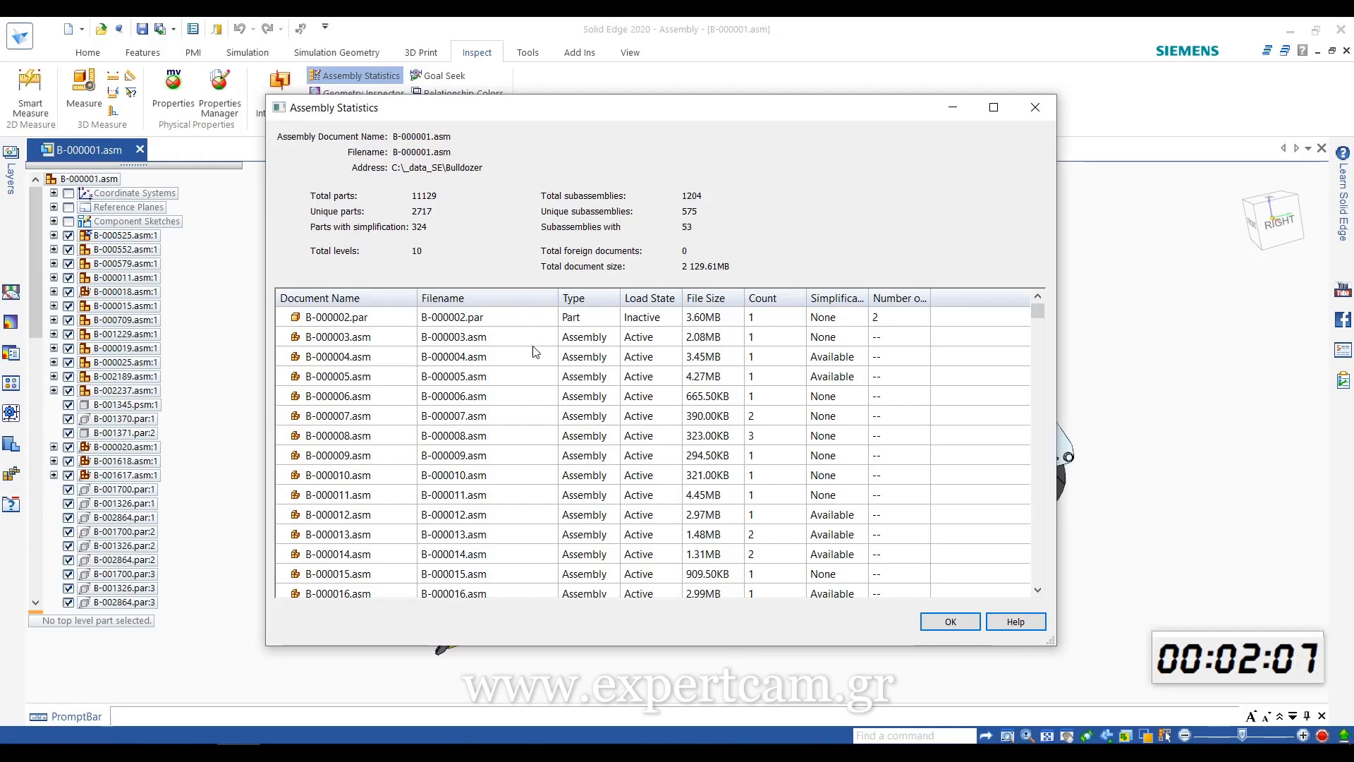
scroll(537, 365, down, 5)
scroll(537, 365, down, 20)
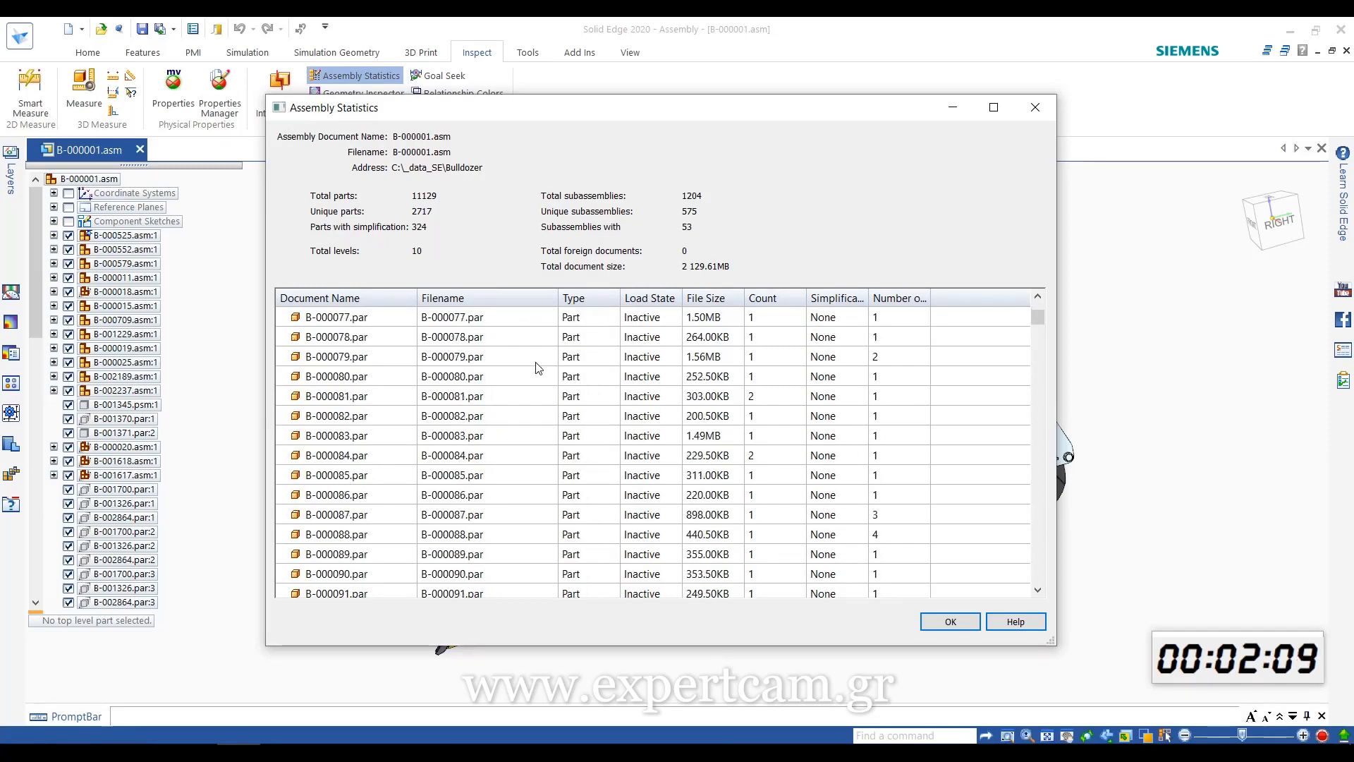
drag(1035, 323, 1024, 481)
click(1035, 108)
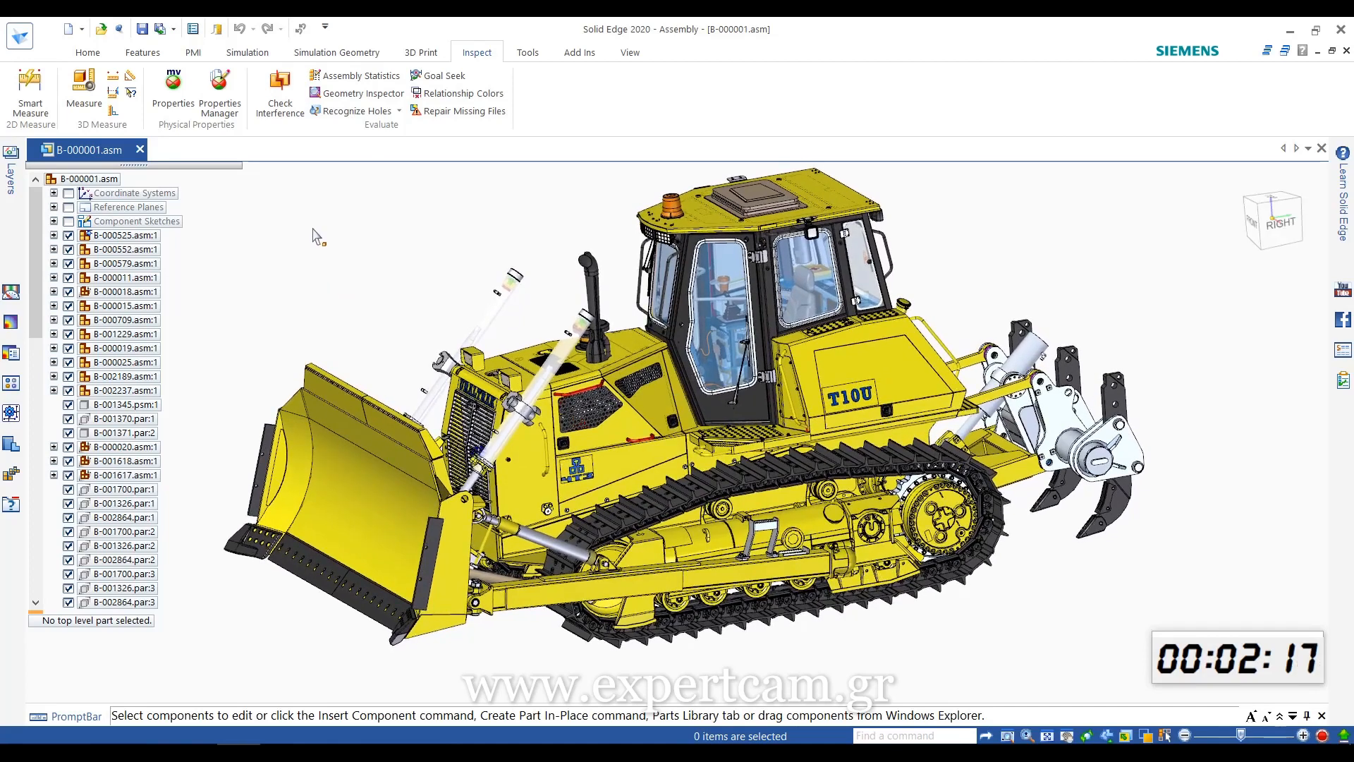
Step: Preview section cuts through the bulldozer with a horizontal and a lengthwise vertical cutting plane, and cancel the section
click(192, 53)
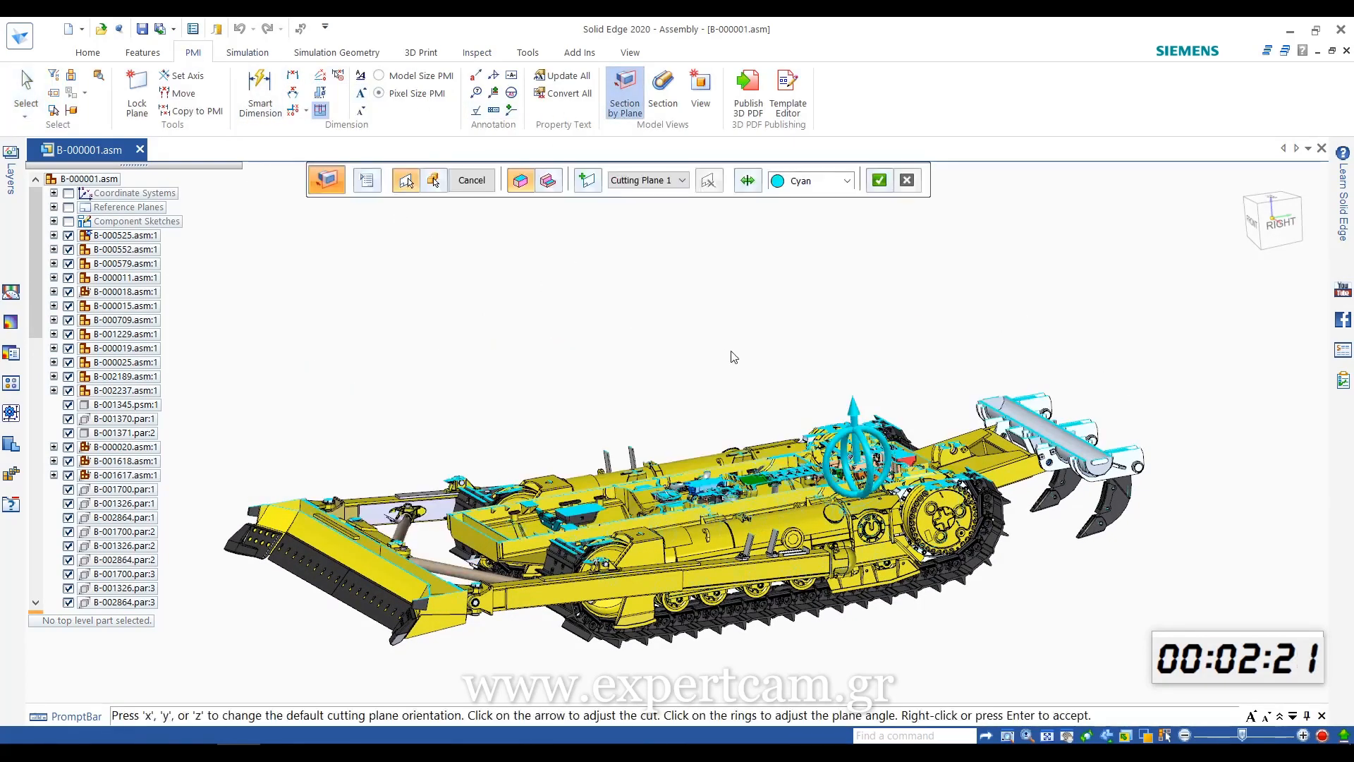
drag(859, 416, 832, 330)
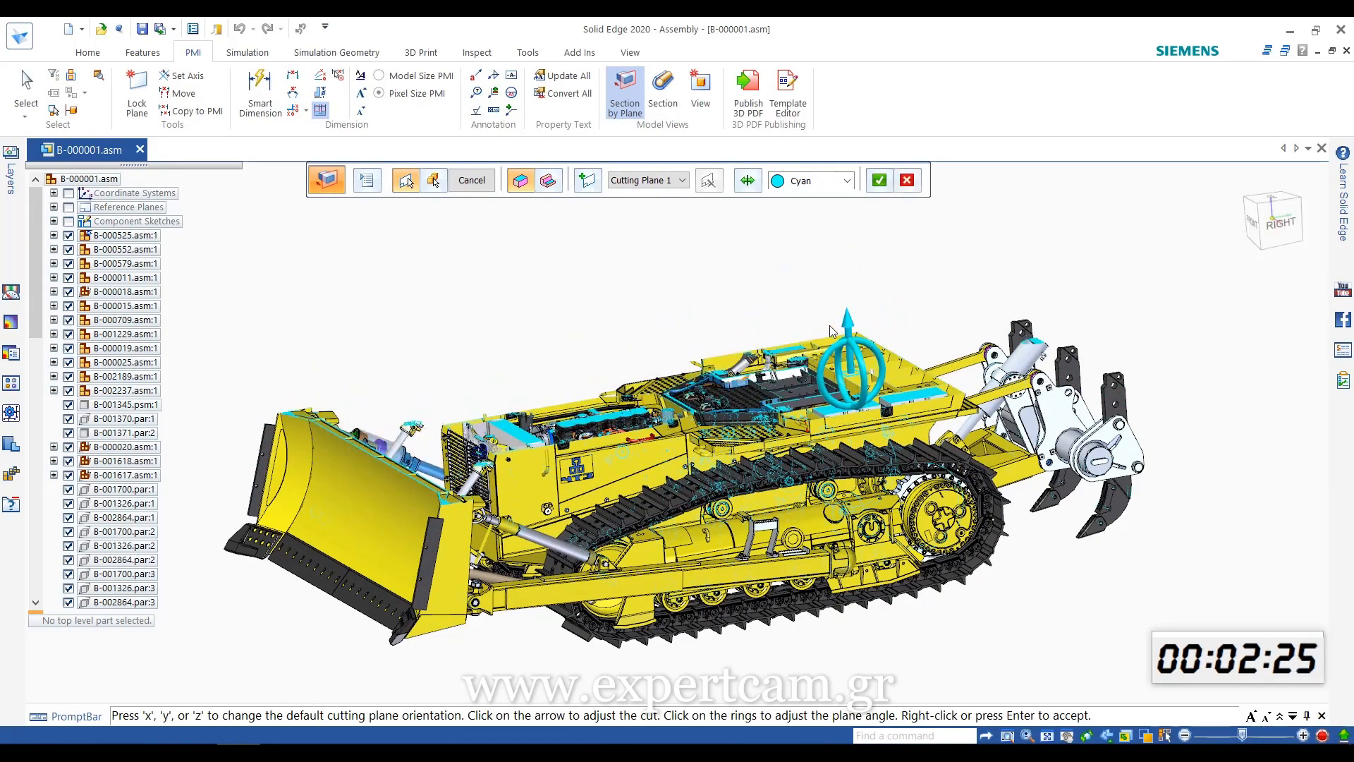
key(y)
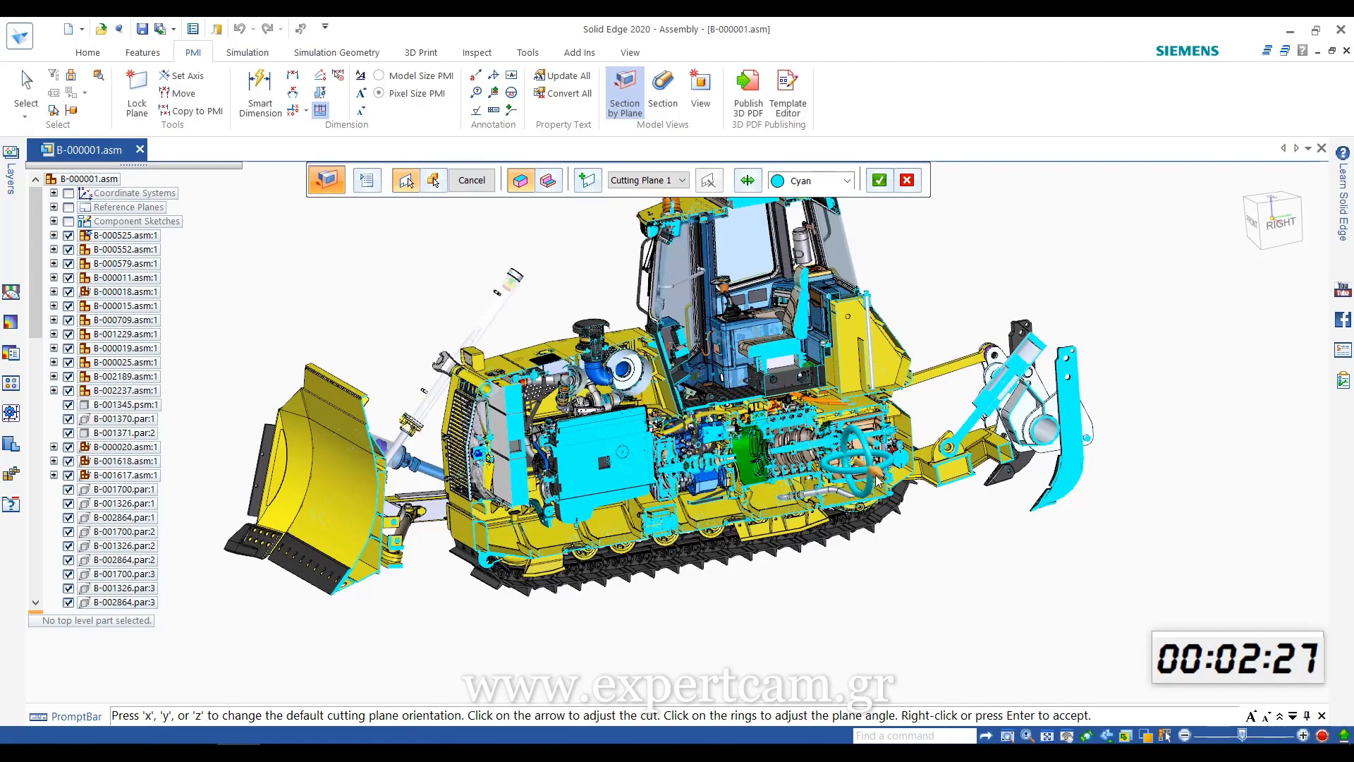
mouse_move(875, 476)
mouse_down()
mouse_move(940, 503)
mouse_move(857, 458)
mouse_up()
key(z)
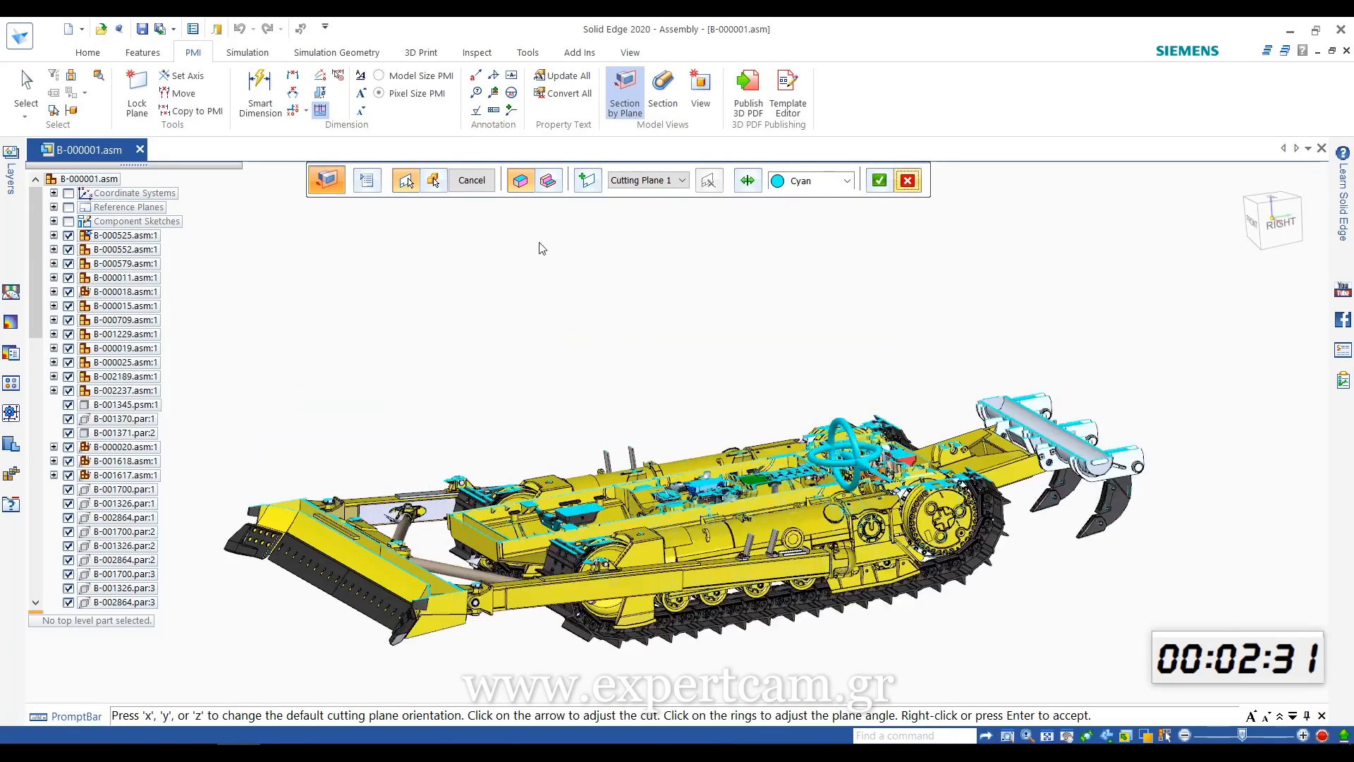
click(472, 180)
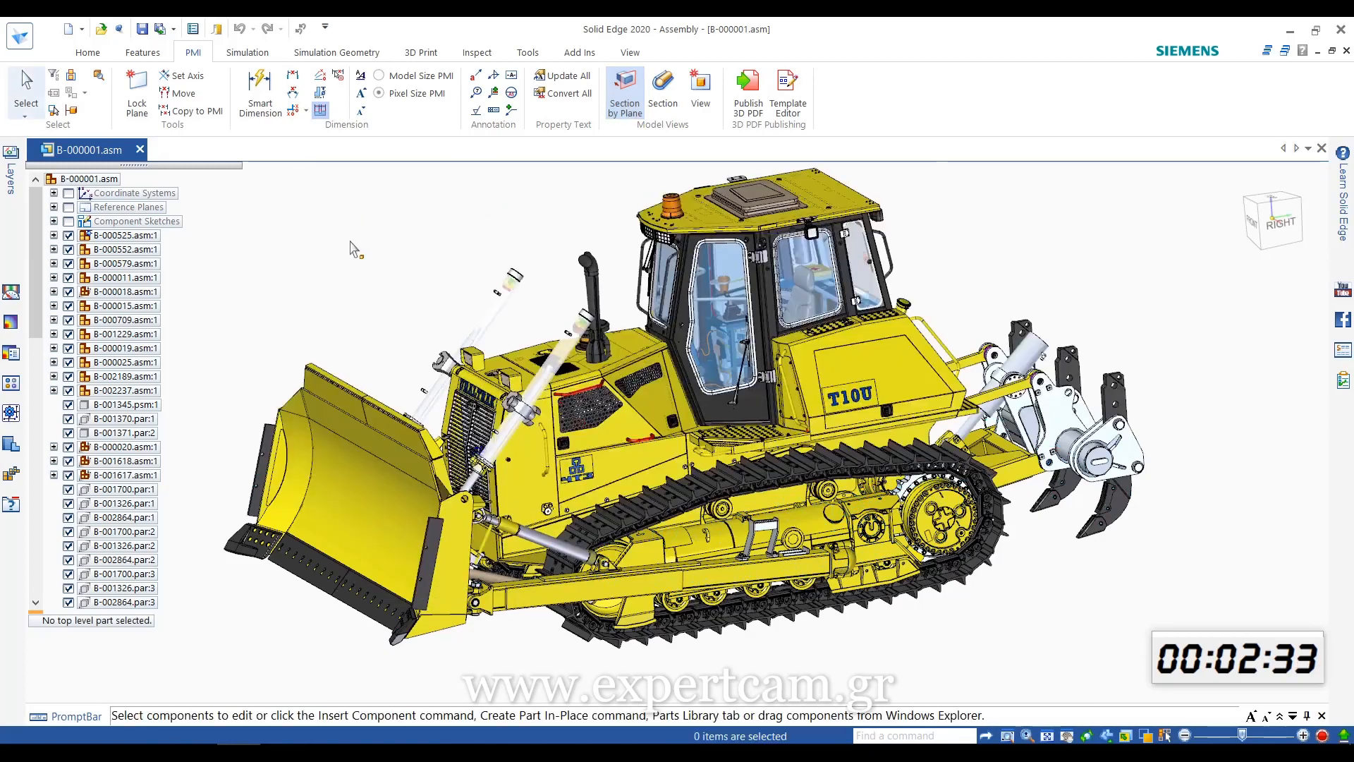
Step: Create a drawing of the assembly from the 3_views_HQ_All_Designed.dft template without running the drawing view creation wizard
click(82, 29)
click(113, 145)
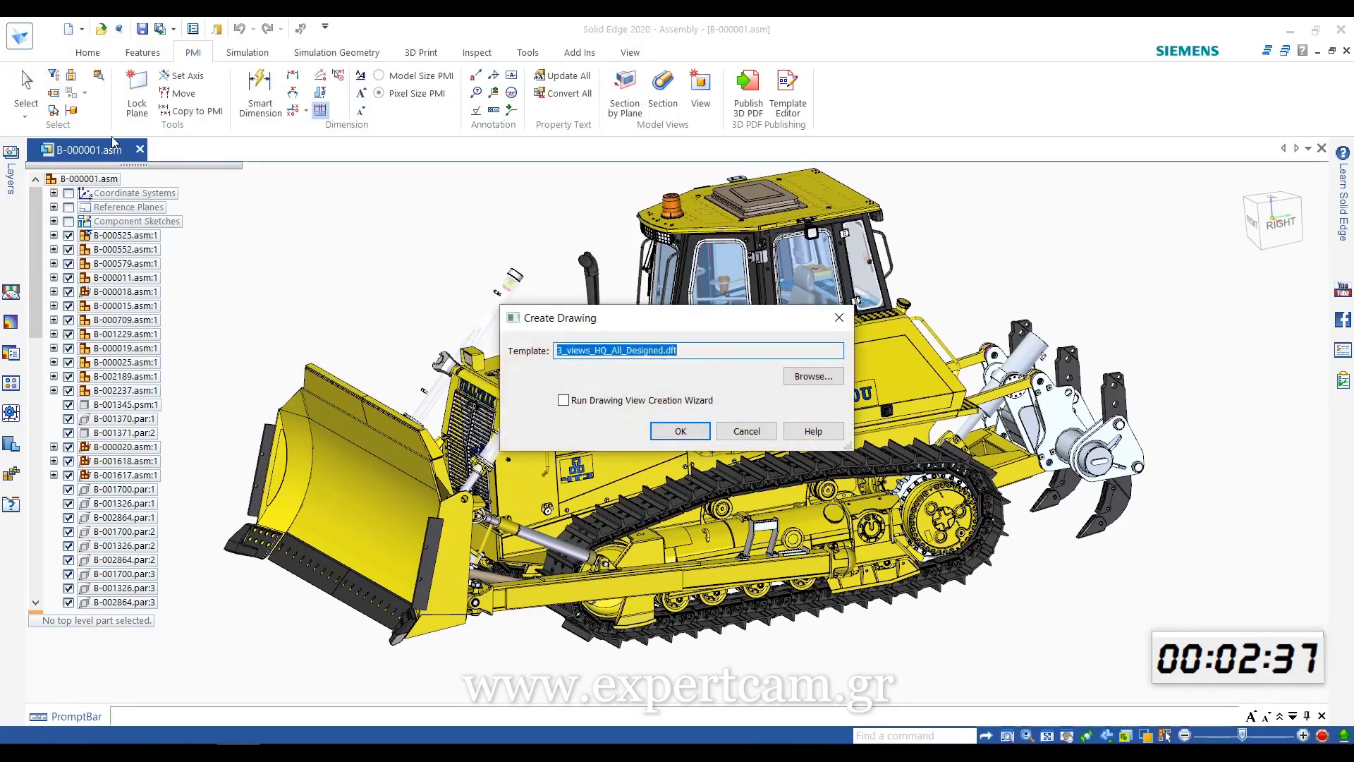
click(679, 432)
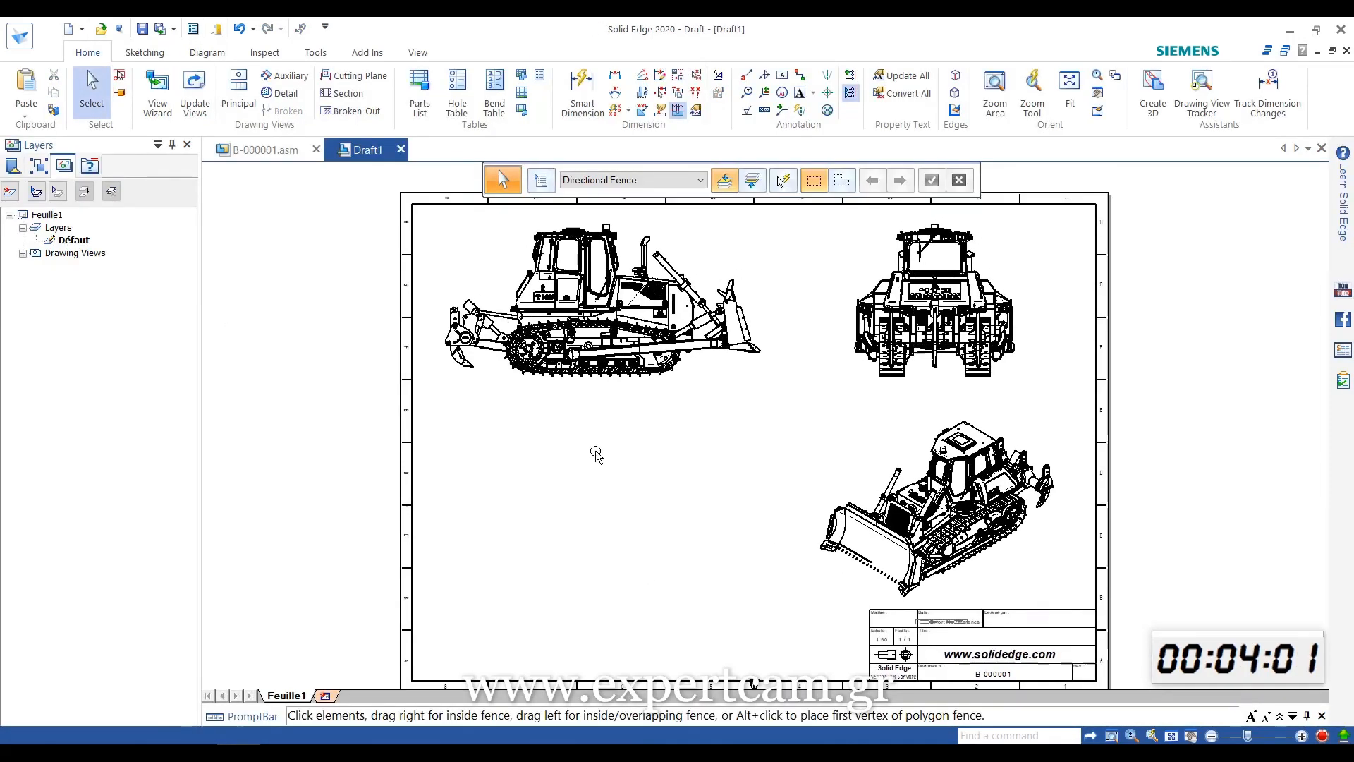
Step: Examine the side view of the bulldozer on the drawing up close, from the ripper and drive sprocket along the track to the blade
scroll(568, 315, up, 7)
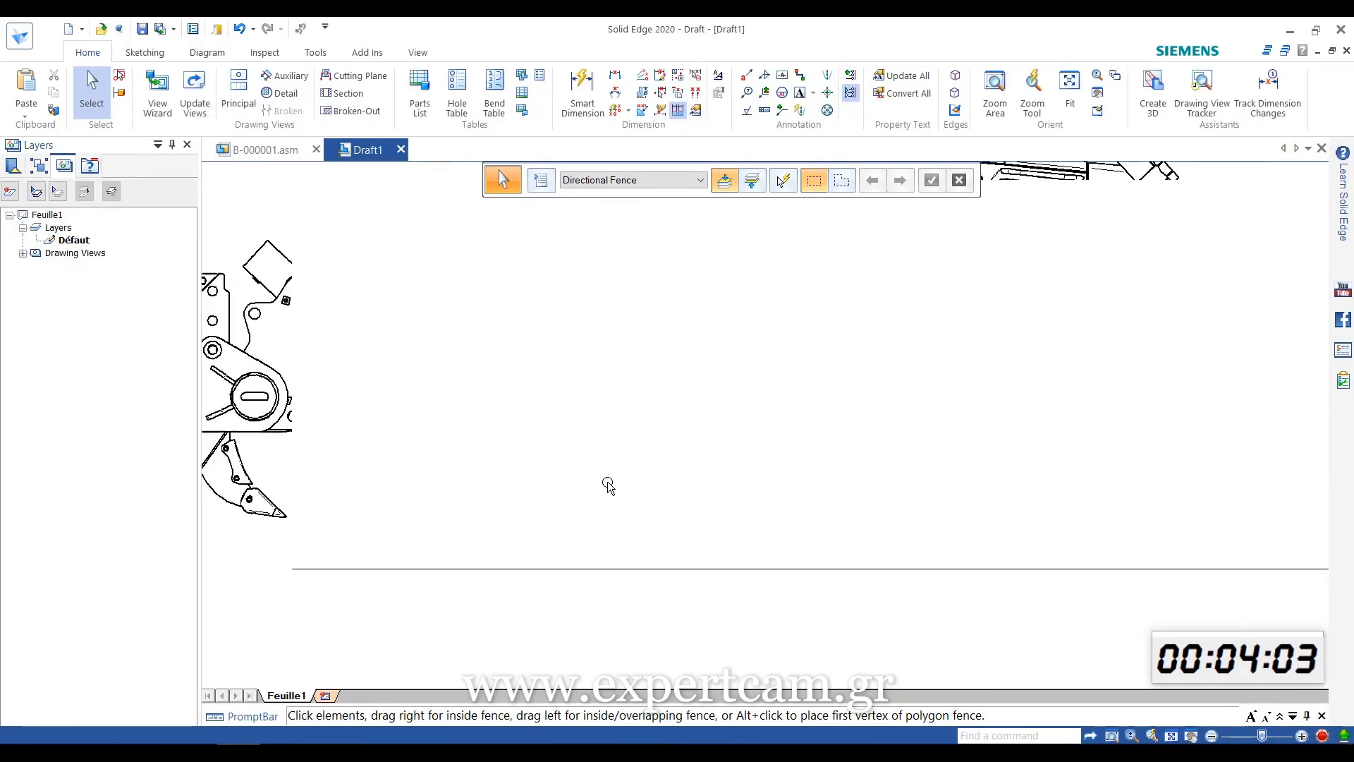
scroll(352, 402, up, 4)
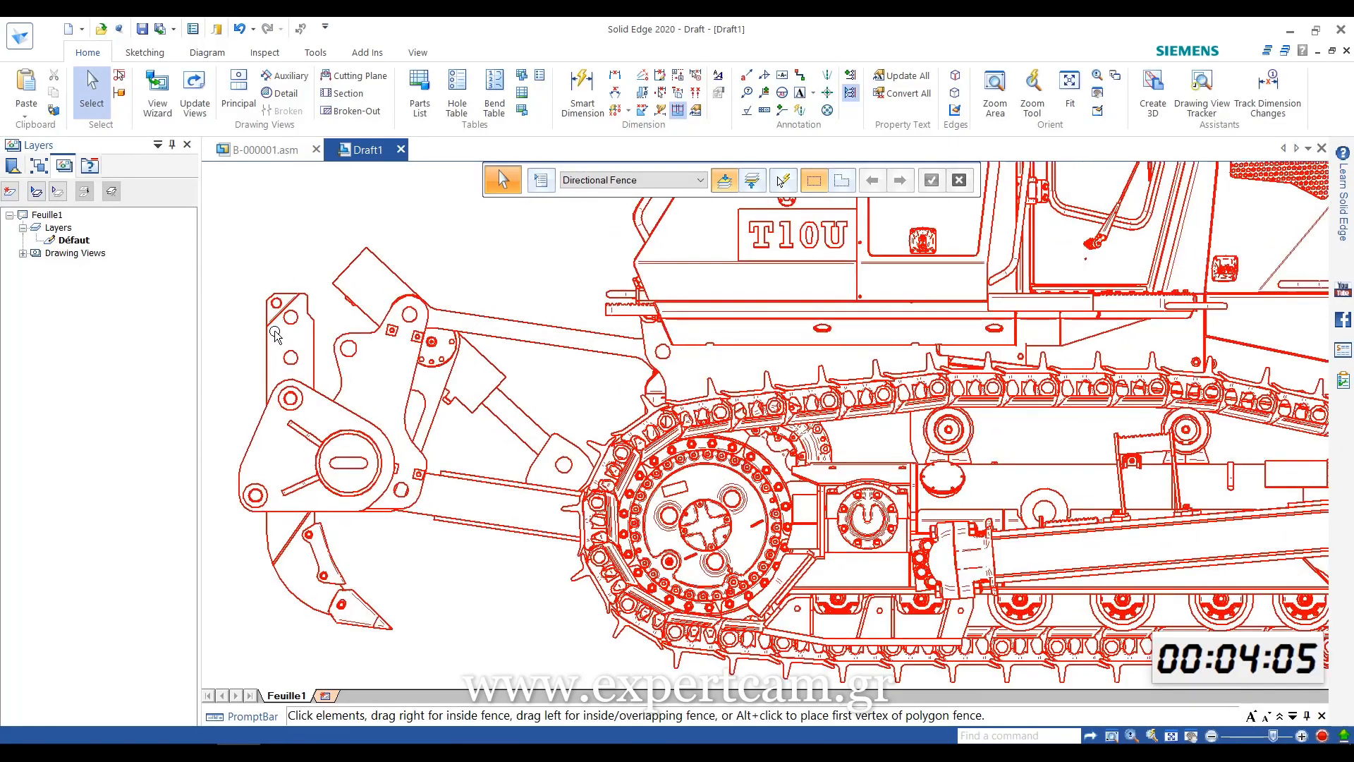
middle_drag(438, 569, 384, 495)
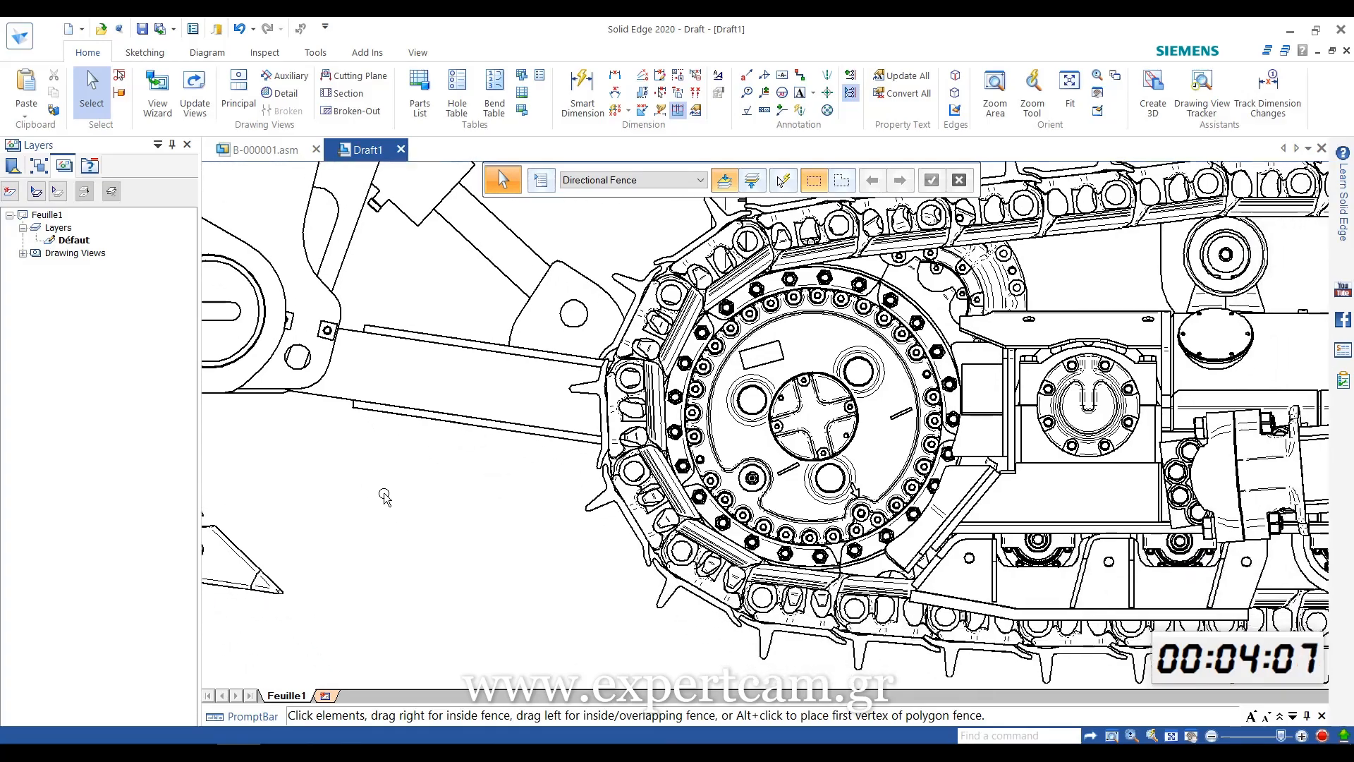
scroll(511, 564, up, 3)
middle_drag(500, 592, 241, 629)
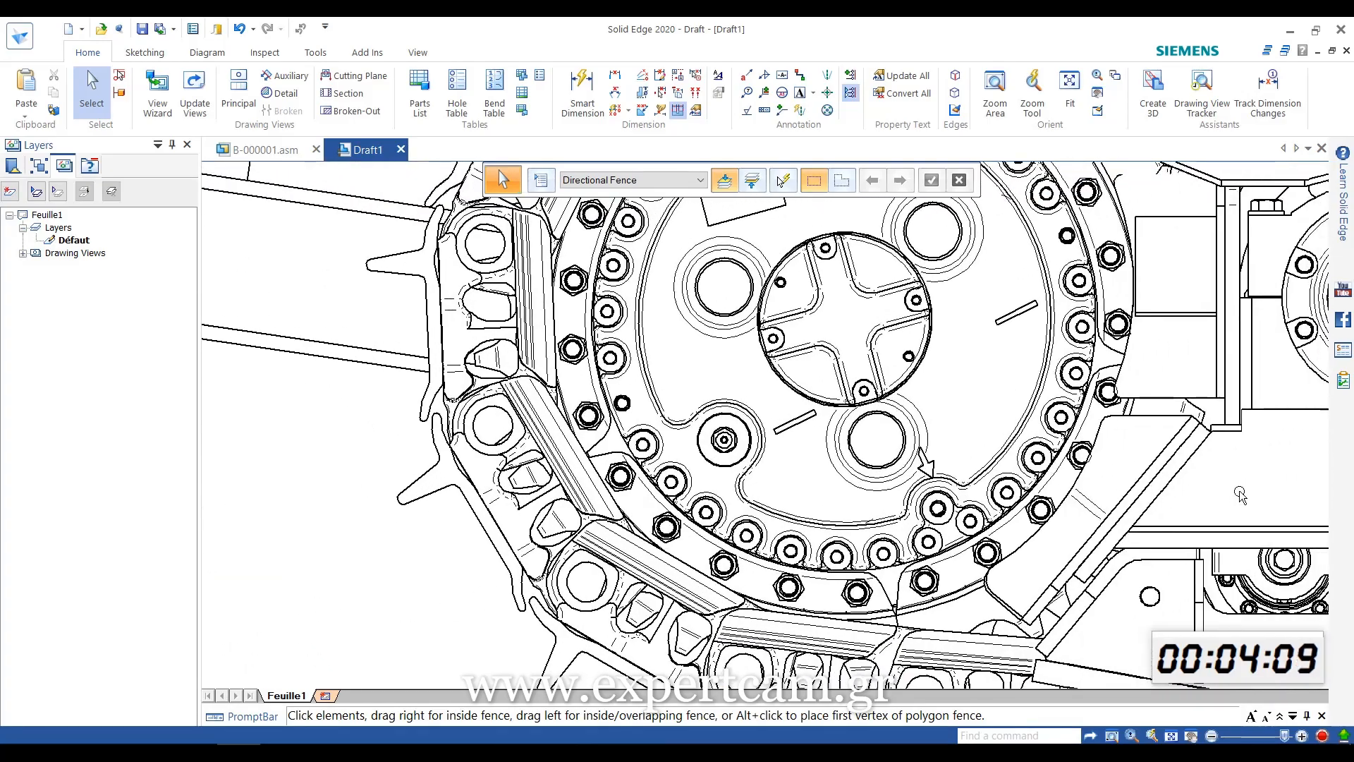
middle_drag(1241, 495, 764, 562)
scroll(759, 550, down, 5)
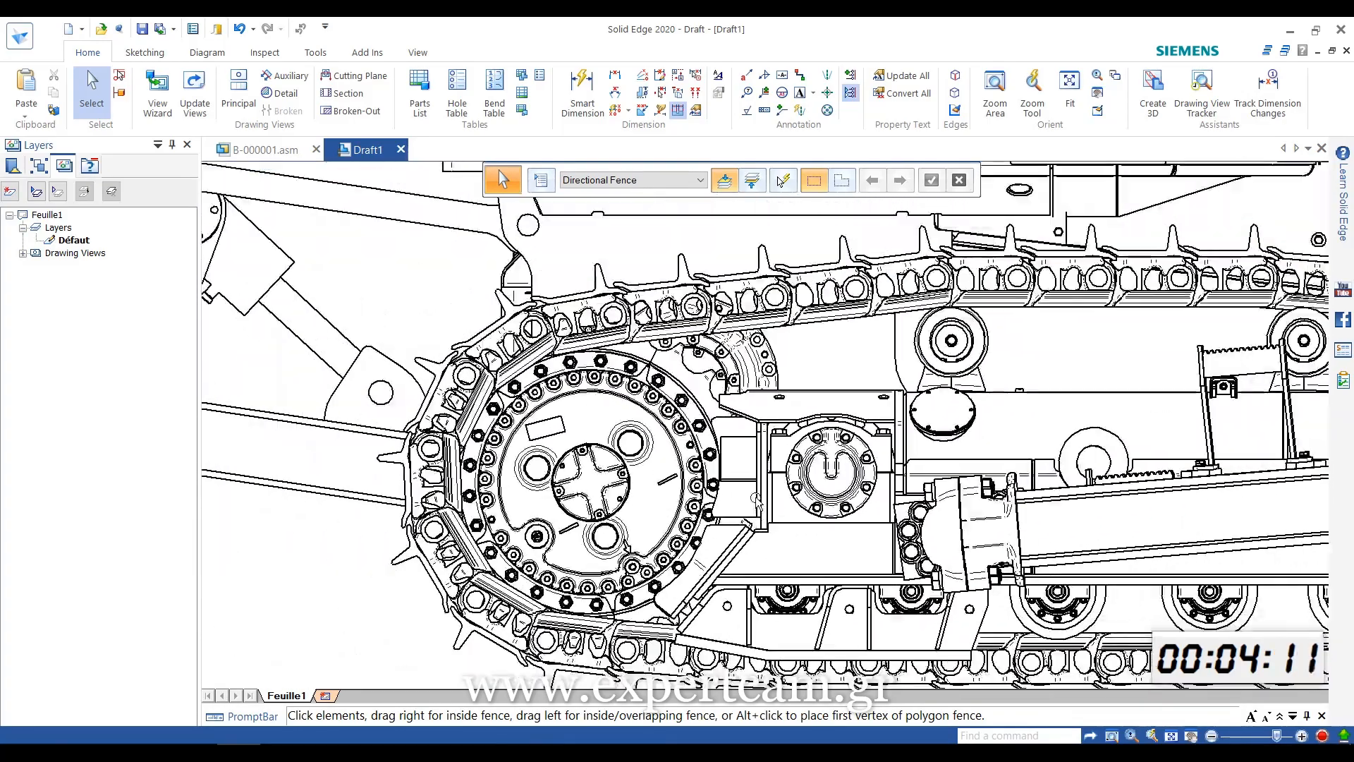
scroll(756, 498, down, 1)
mouse_move(1000, 651)
middle_down()
mouse_move(932, 576)
mouse_move(809, 516)
middle_up()
scroll(968, 606, down, 6)
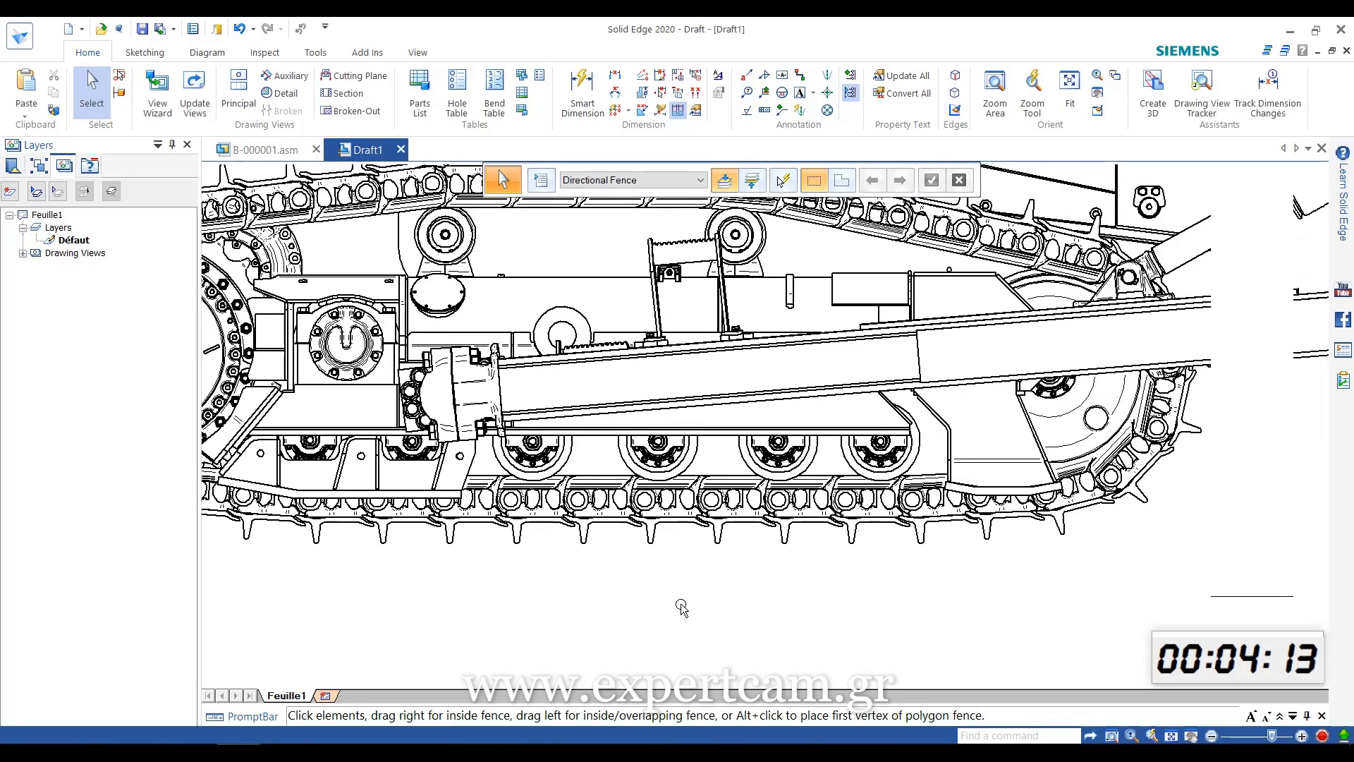
middle_drag(1058, 478, 821, 319)
middle_drag(969, 432, 757, 503)
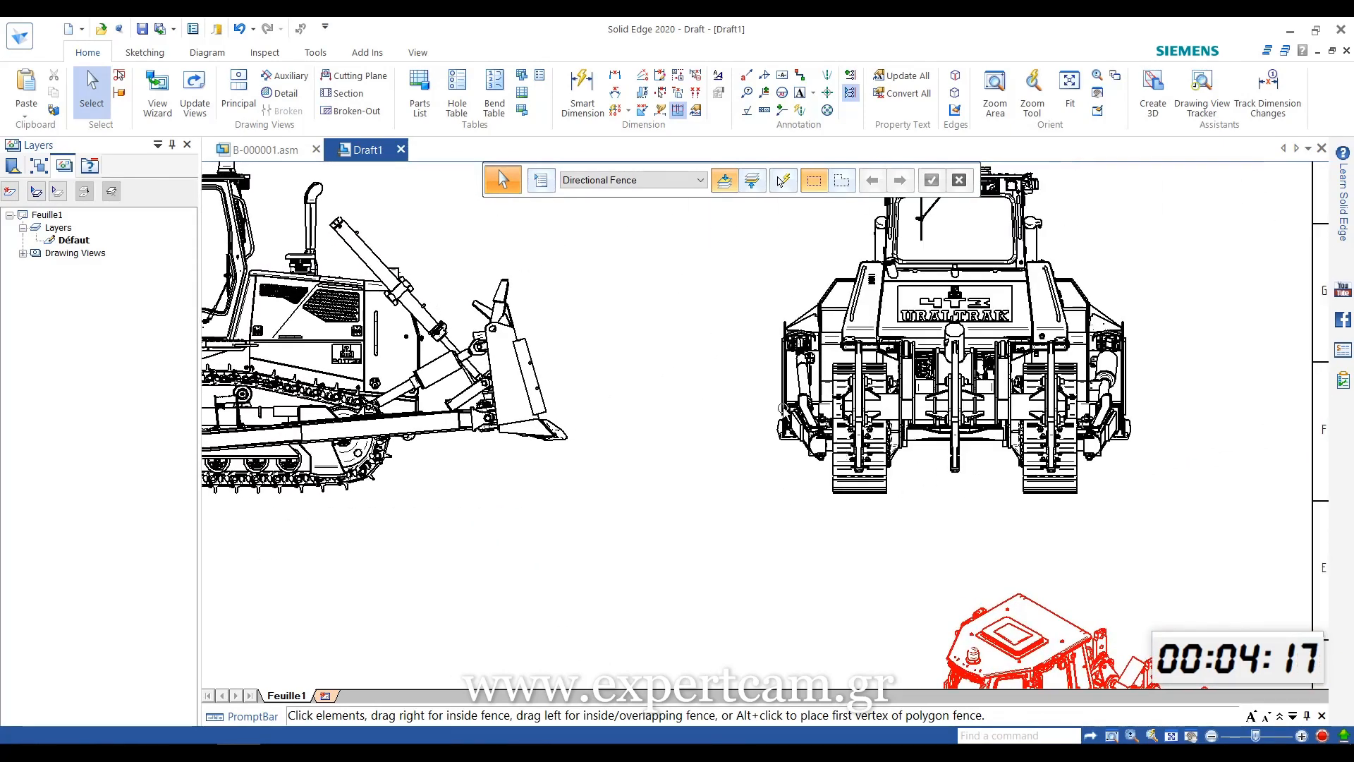
Step: Inspect the rear and isometric drawing views, including the isometric view's track and sprocket details, and return to the whole sheet
scroll(780, 468, up, 4)
middle_drag(643, 645, 520, 399)
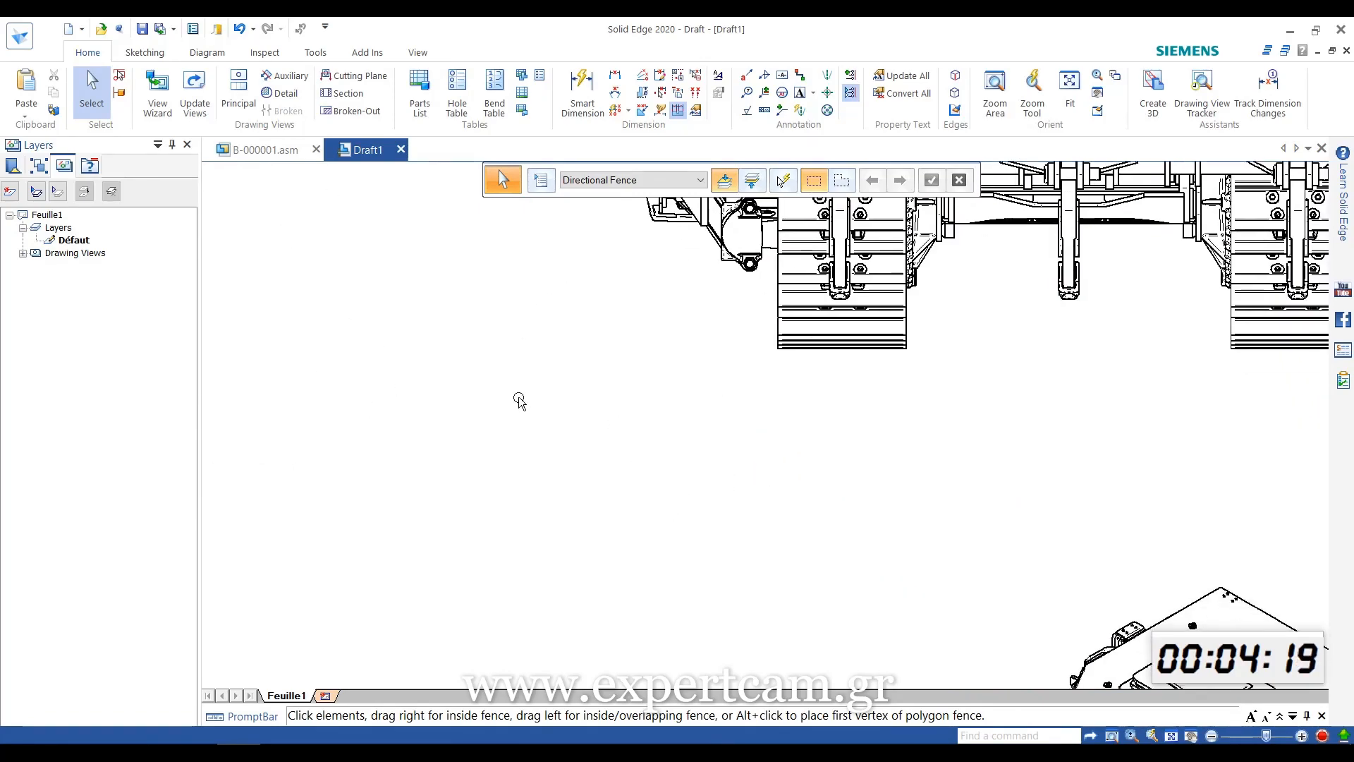
scroll(544, 369, down, 3)
middle_drag(799, 621, 805, 490)
scroll(805, 490, up, 1)
scroll(791, 538, up, 3)
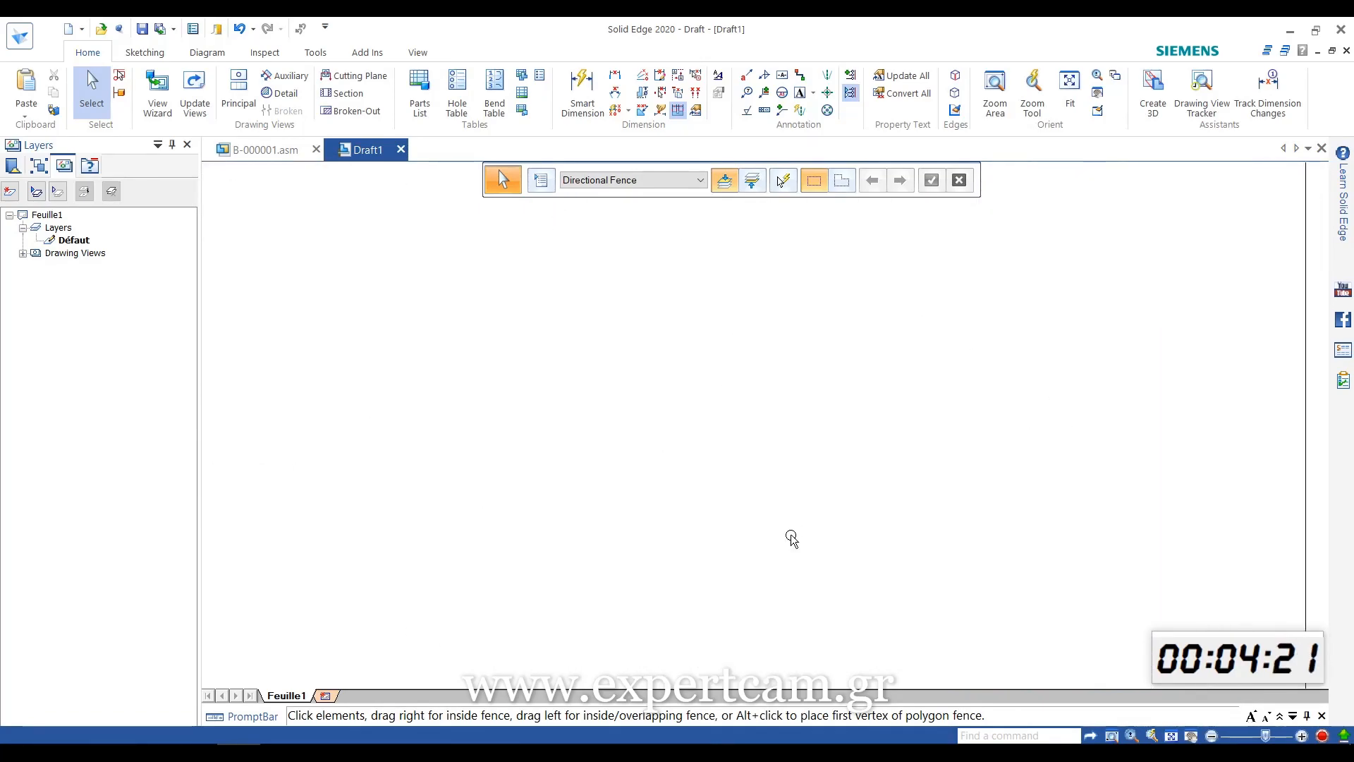
middle_drag(784, 559, 584, 348)
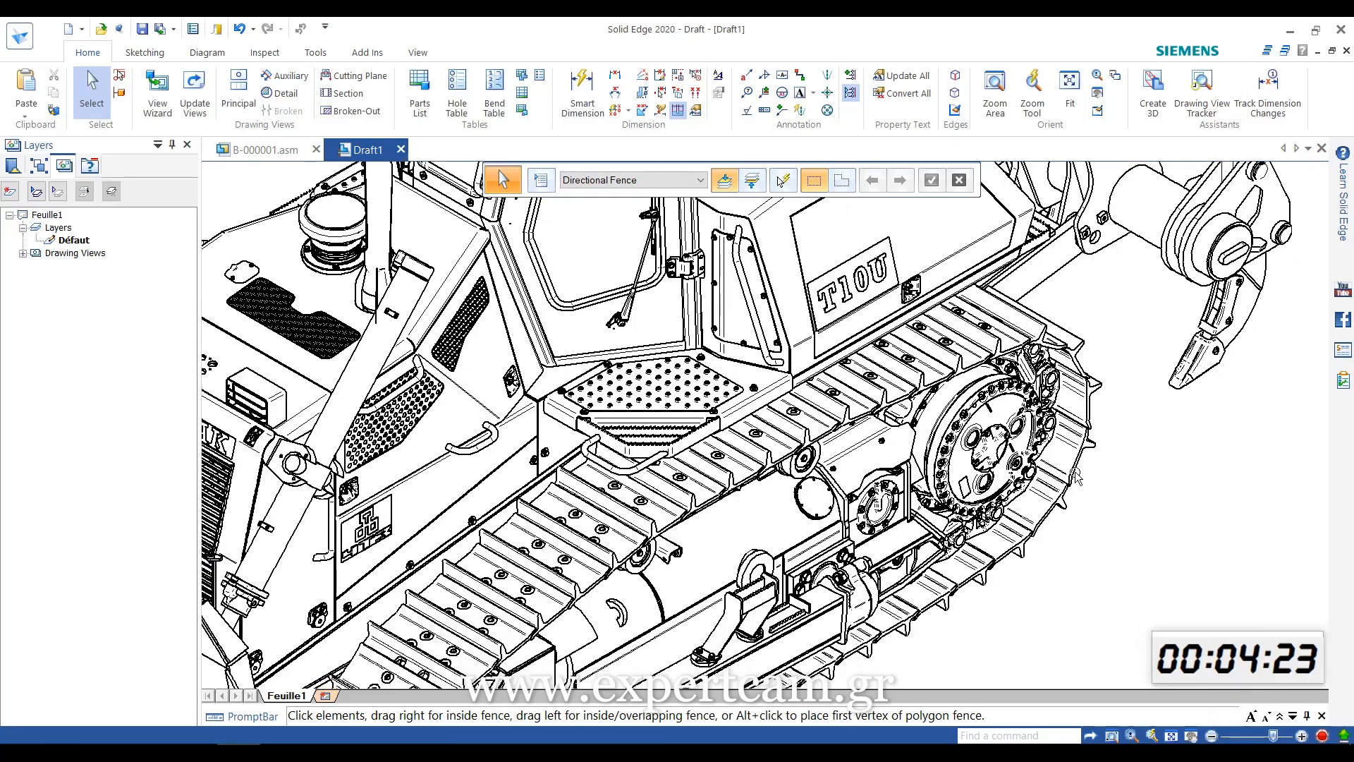
scroll(1128, 508, up, 3)
middle_drag(1112, 529, 1181, 593)
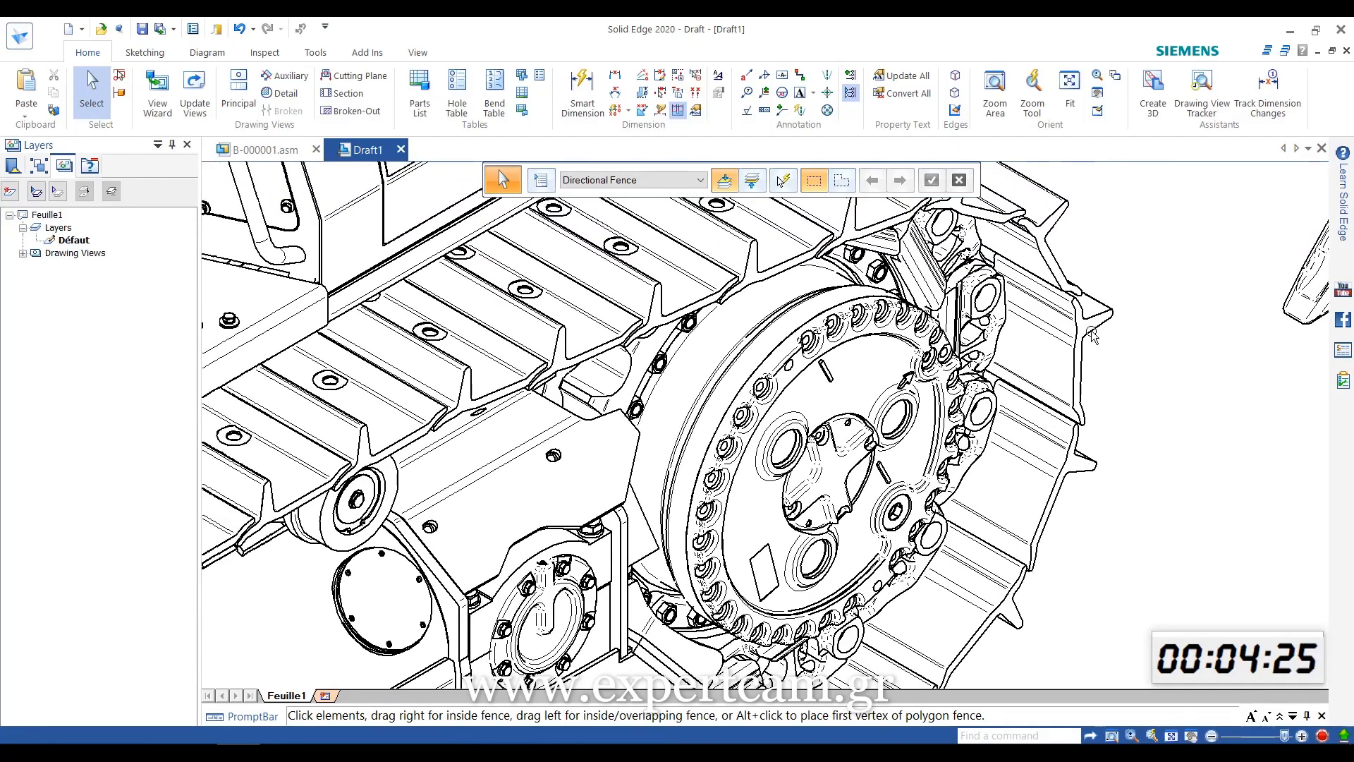
scroll(1090, 335, up, 3)
middle_drag(1082, 384, 1121, 429)
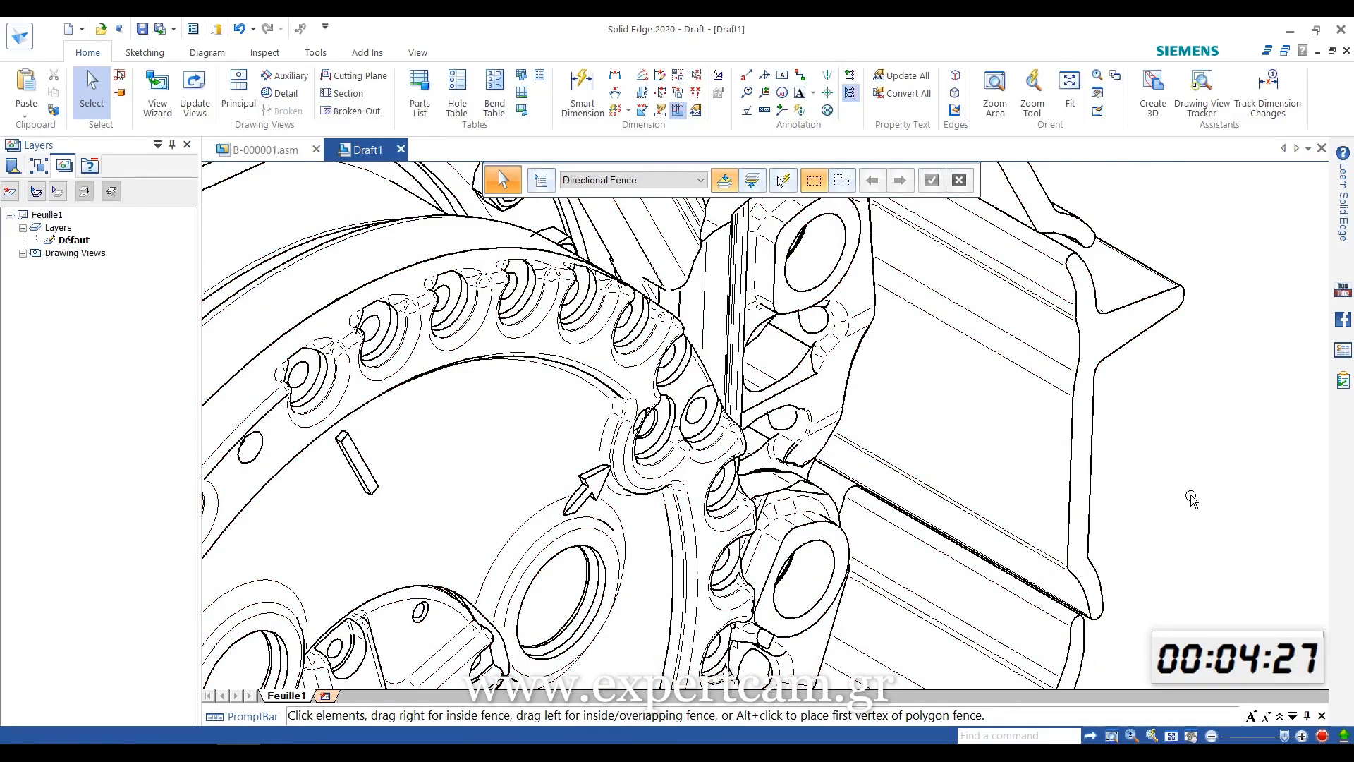
scroll(1073, 329, down, 6)
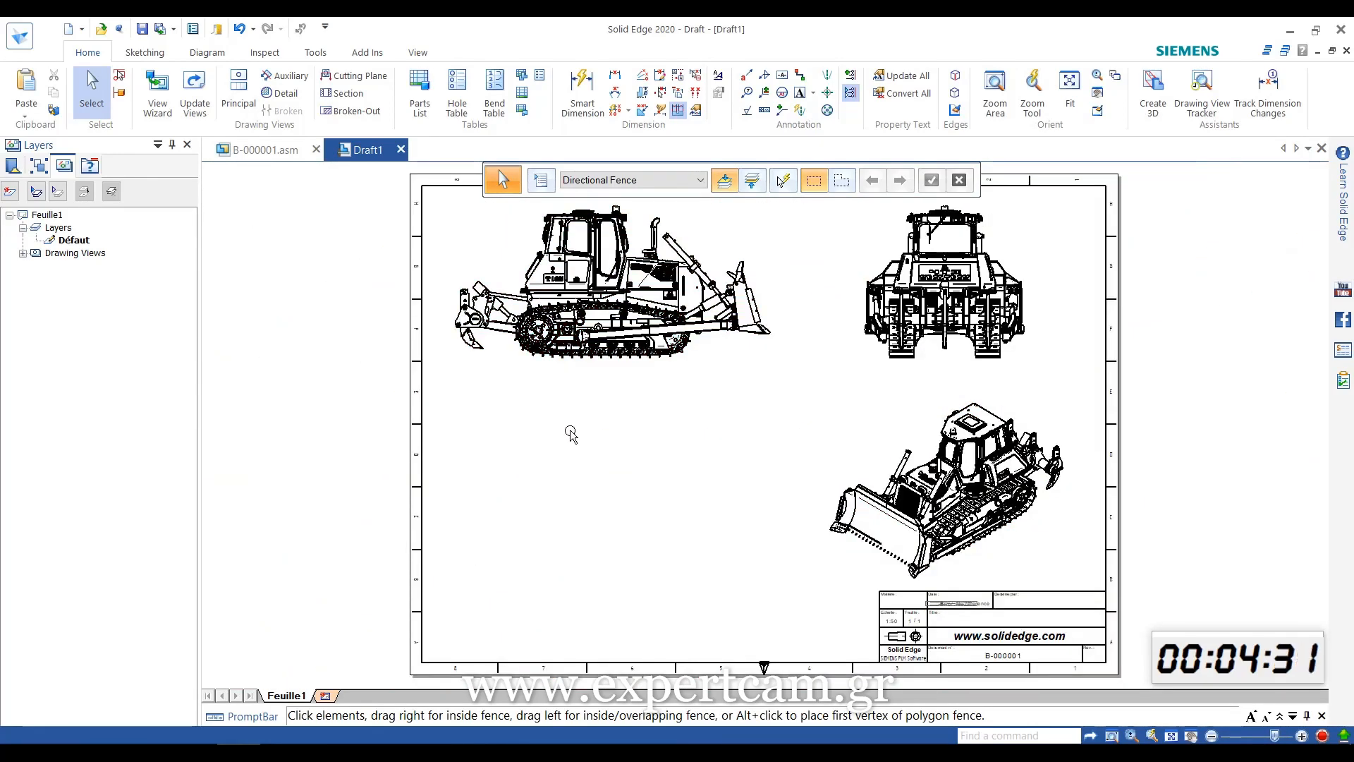
scroll(552, 421, up, 2)
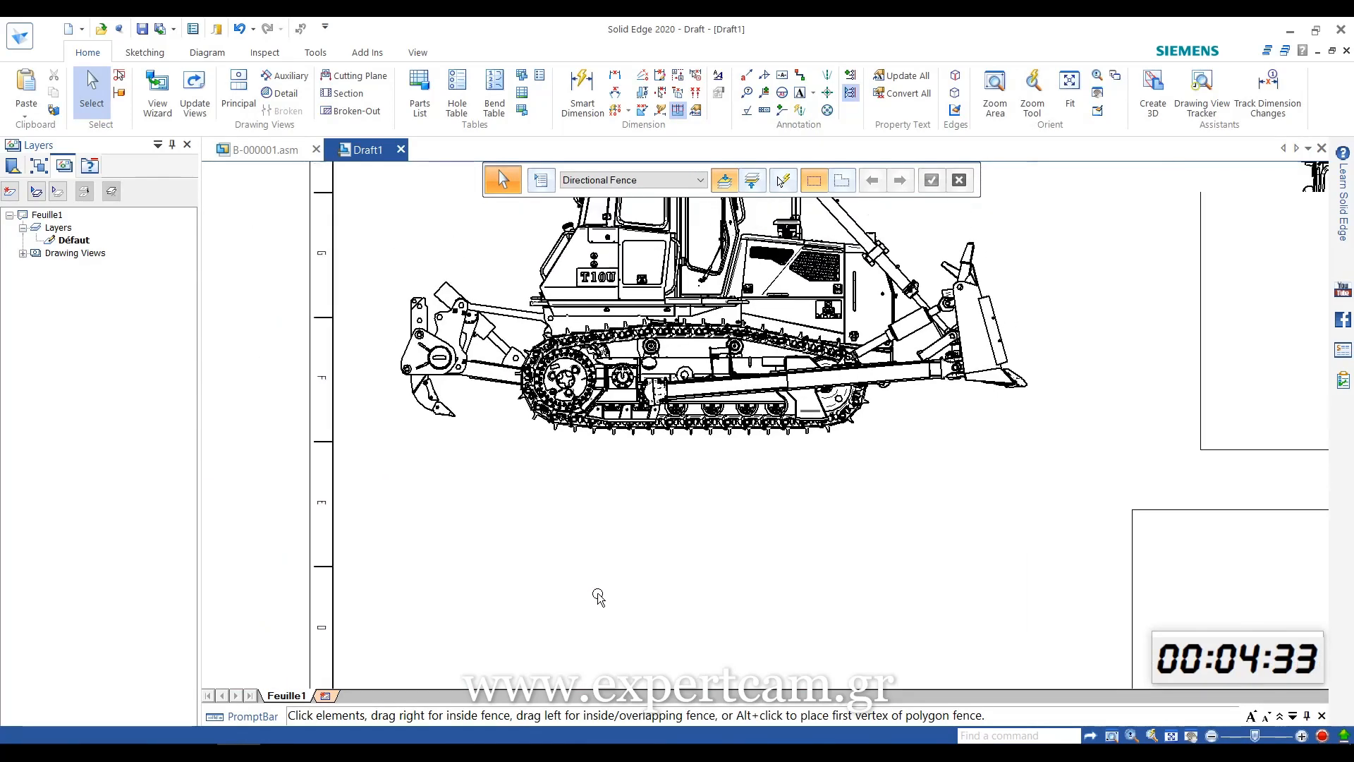
Step: Dimension the bulldozer's overall horizontal length in the side view, from the ripper's rear edge to the blade tip, placed below the view
click(583, 92)
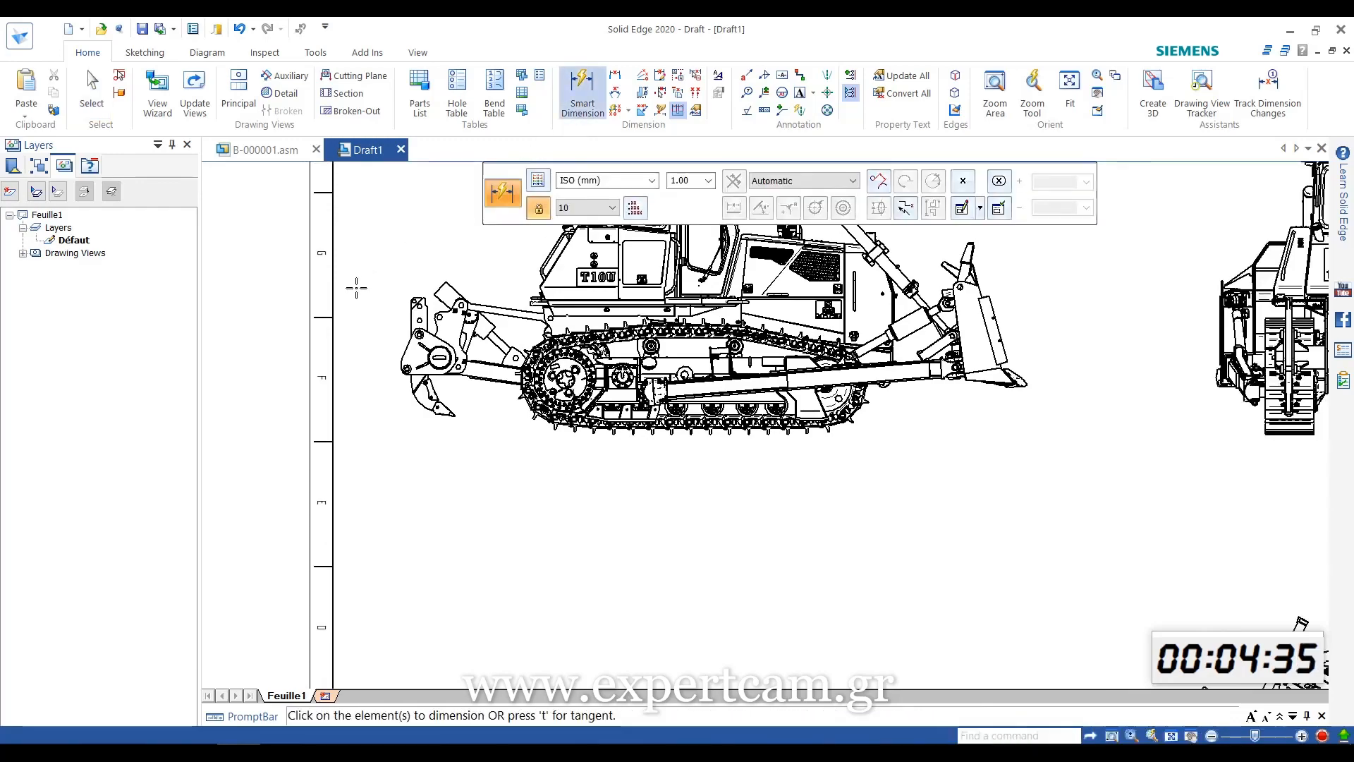
scroll(402, 423, up, 5)
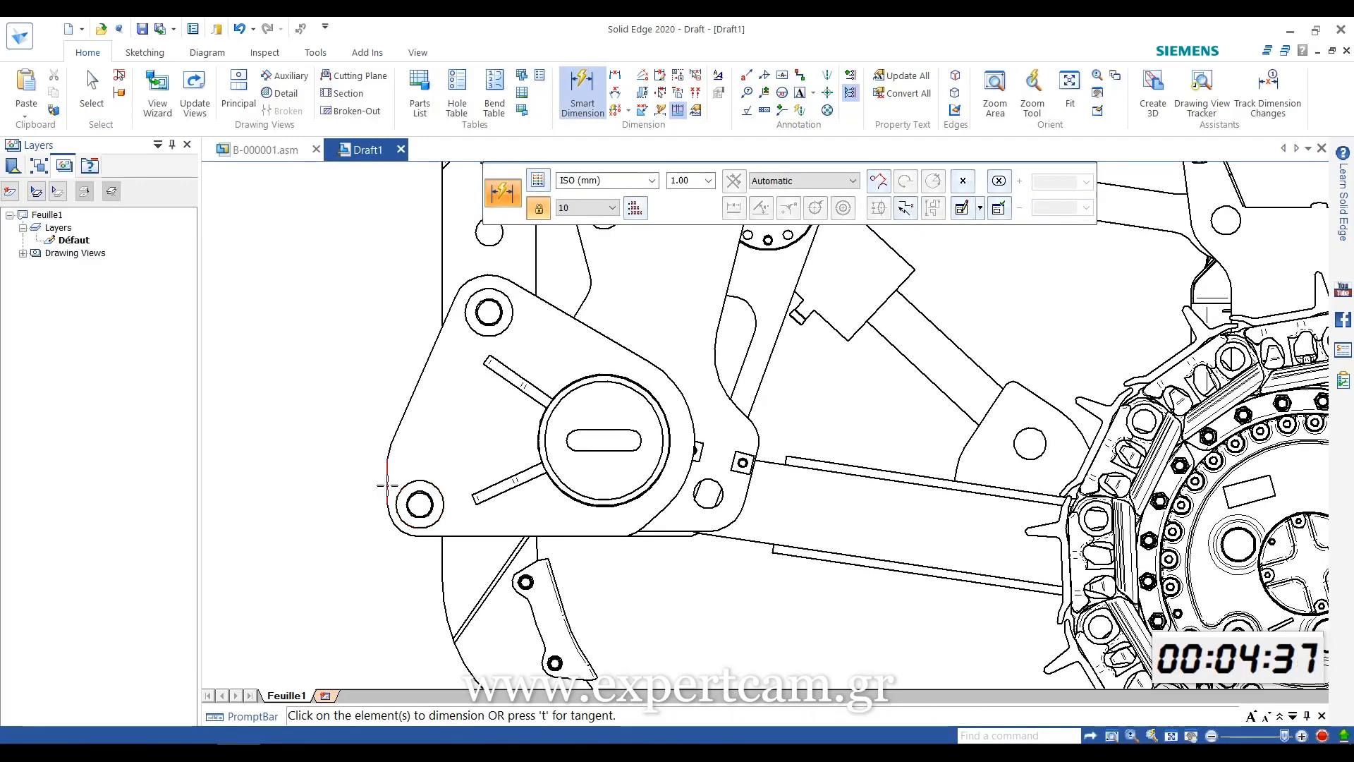
click(387, 485)
scroll(387, 485, down, 5)
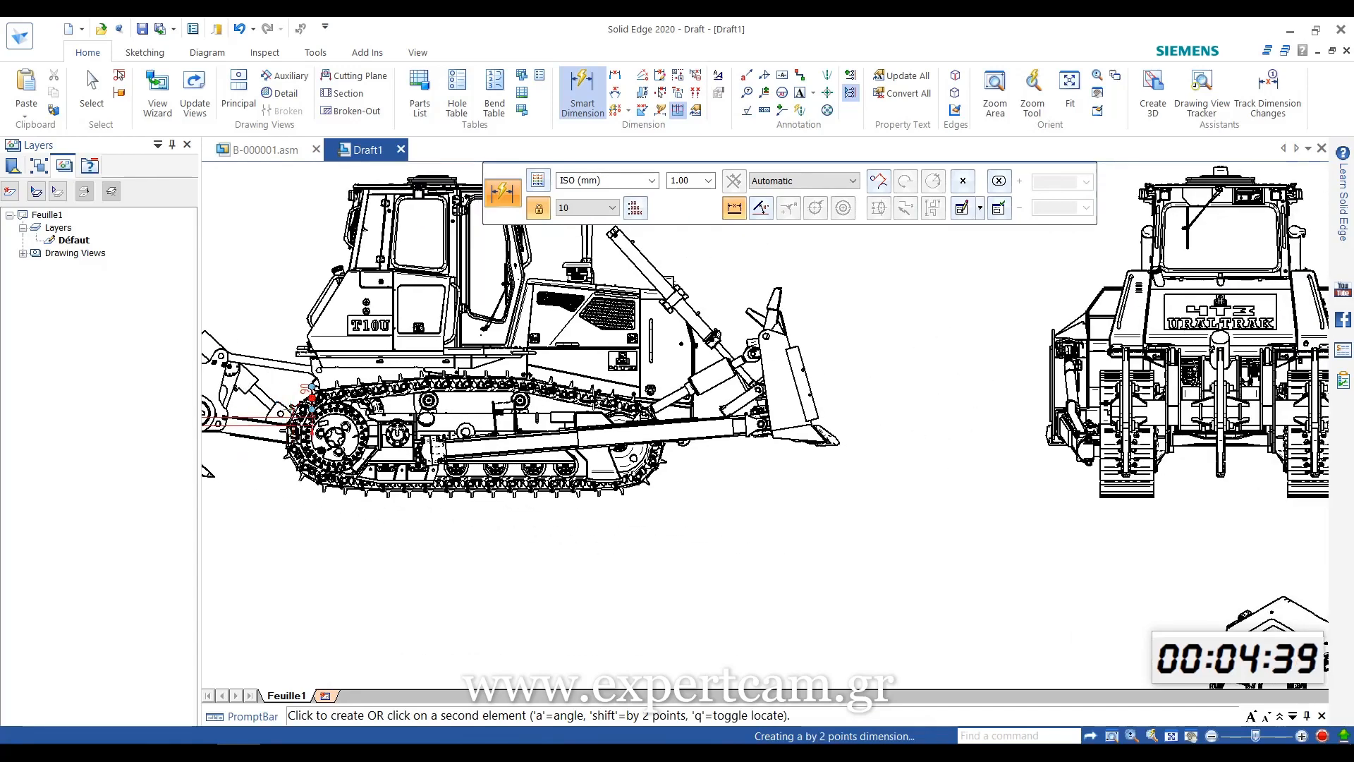
scroll(831, 423, up, 3)
scroll(862, 600, up, 2)
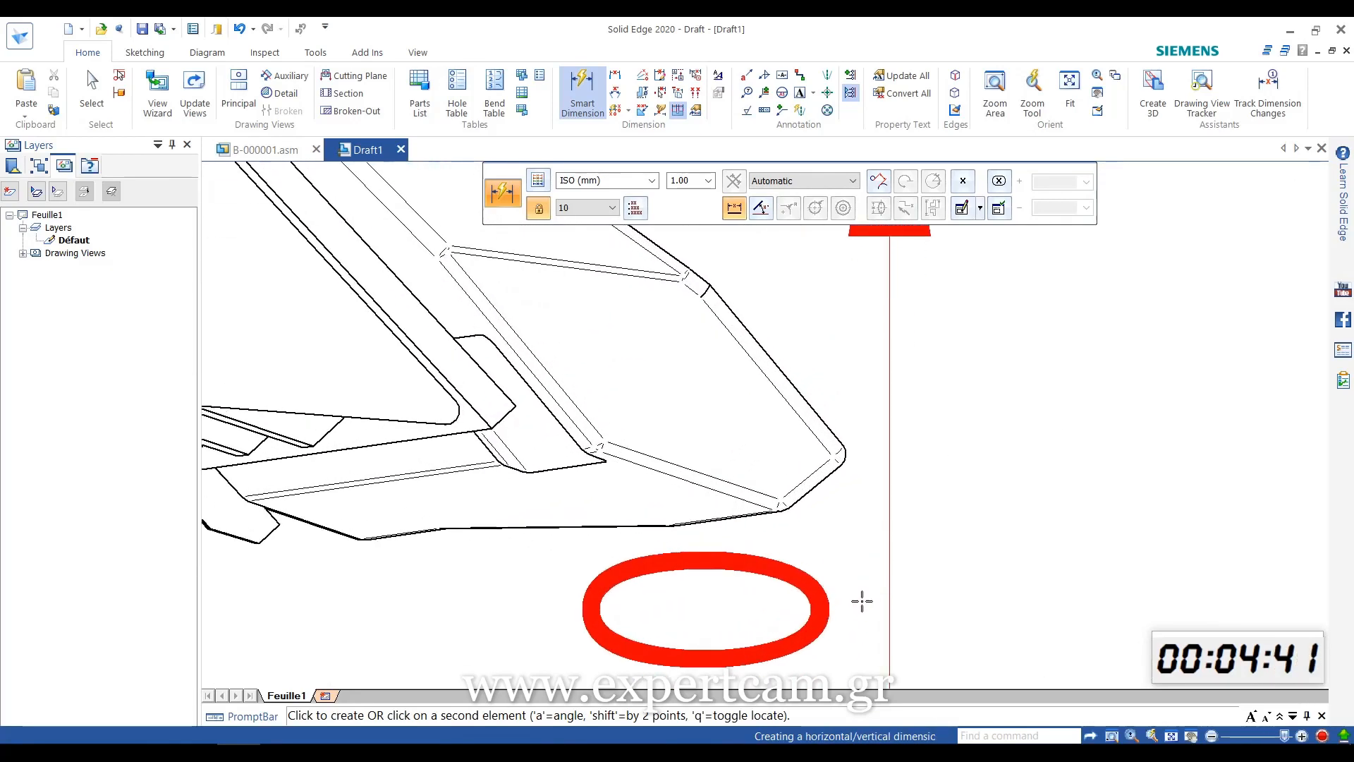
click(839, 455)
scroll(732, 466, down, 2)
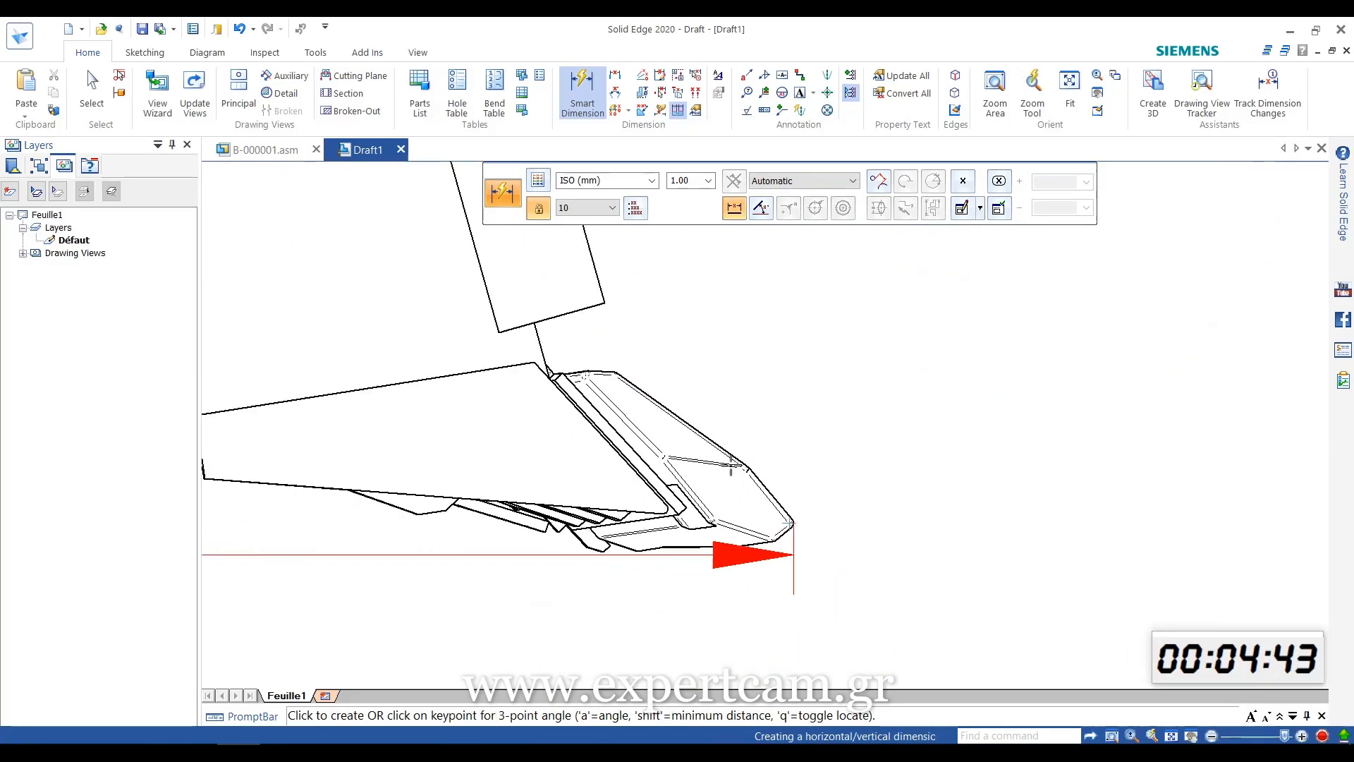
scroll(861, 336, down, 5)
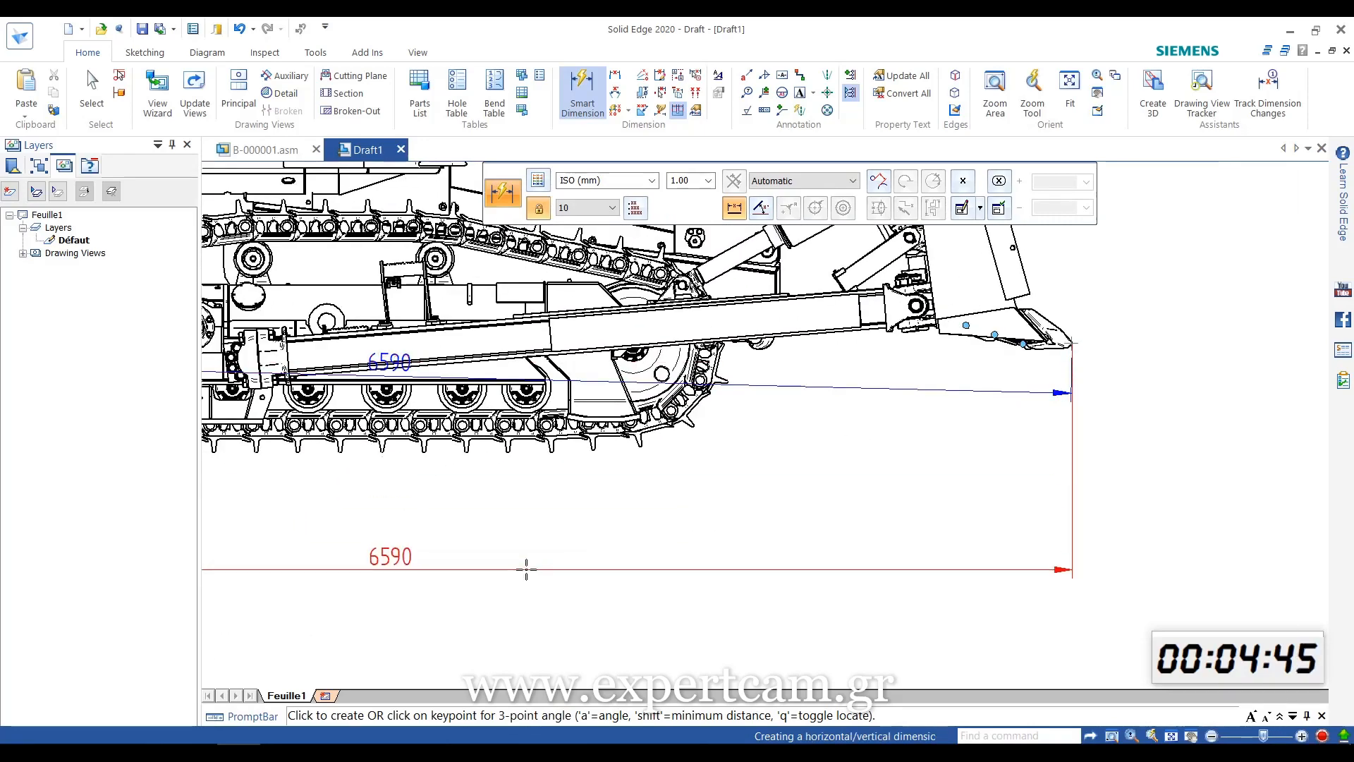
click(502, 569)
scroll(662, 426, down, 6)
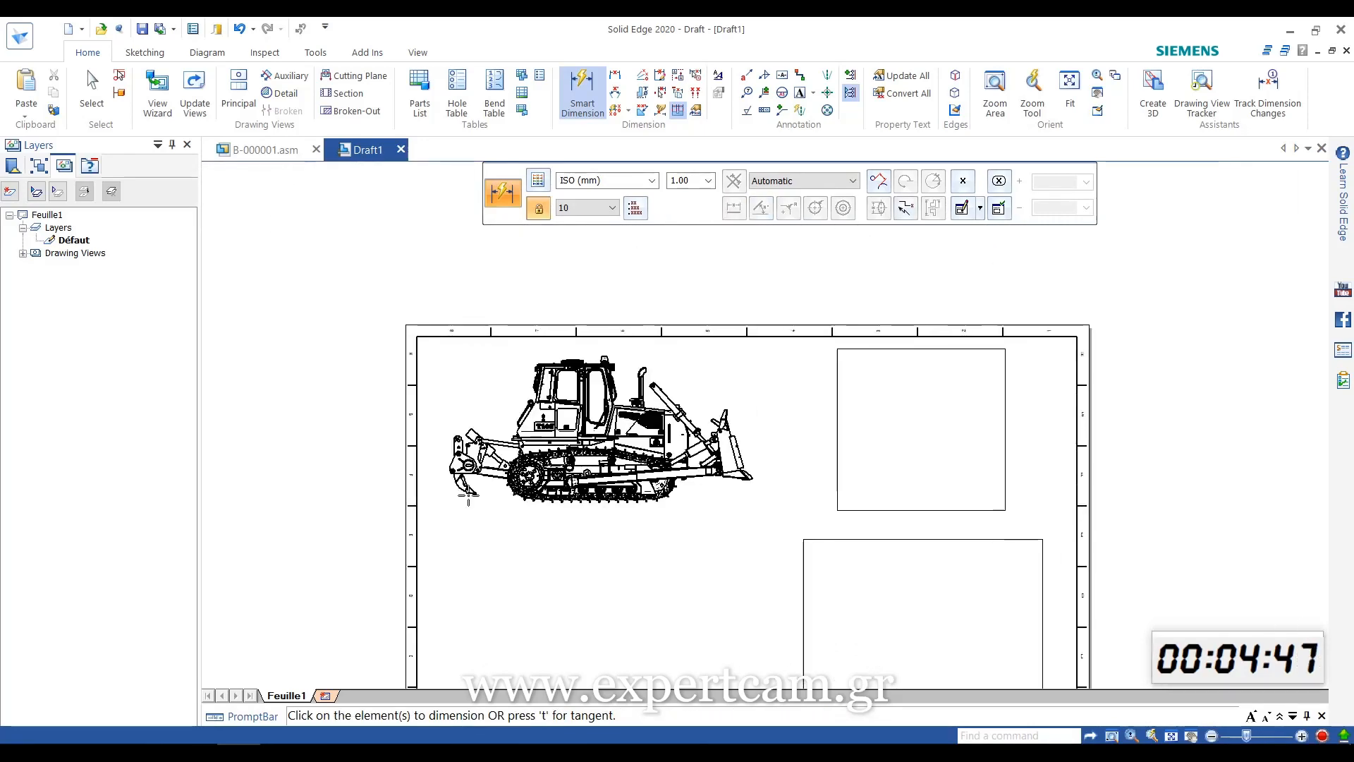
key(Escape)
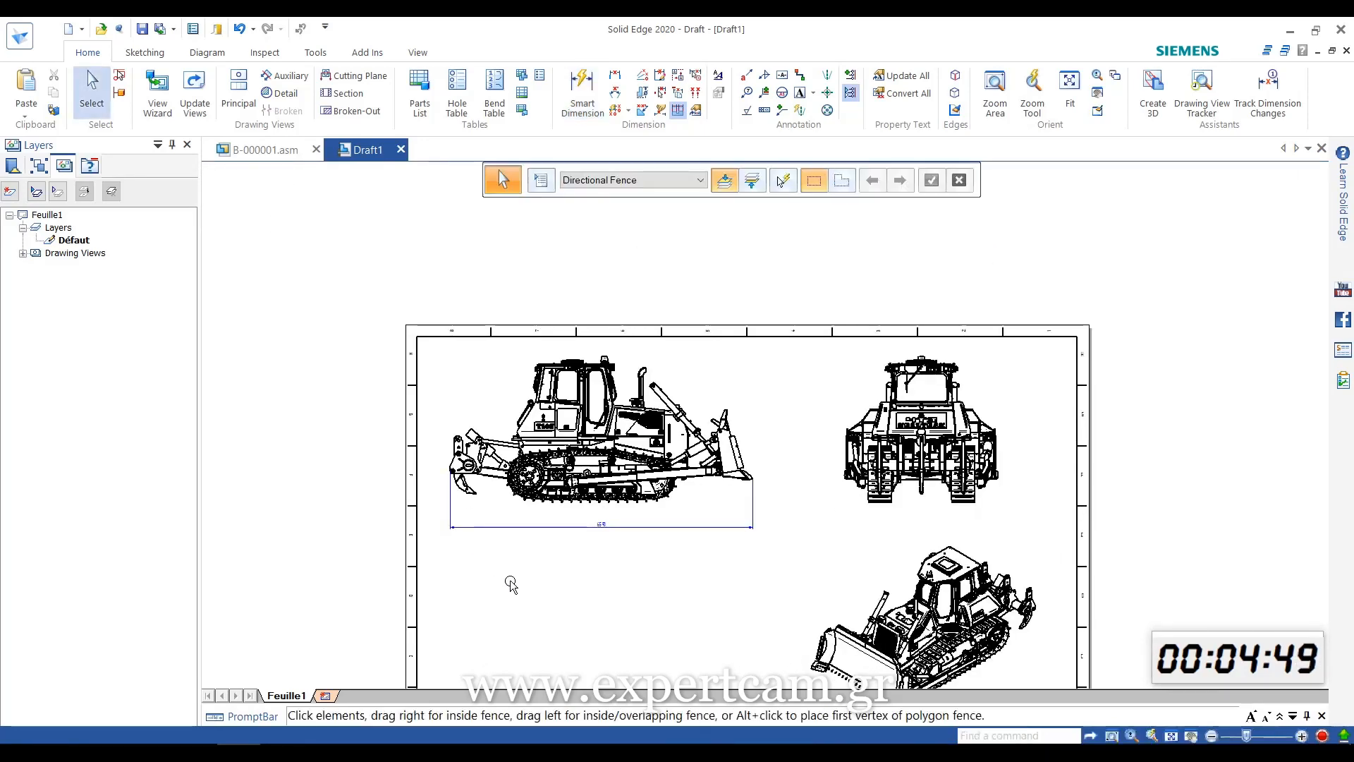
Step: Create a principal top view projected from the side view and place it below the length dimension
middle_drag(507, 584, 462, 522)
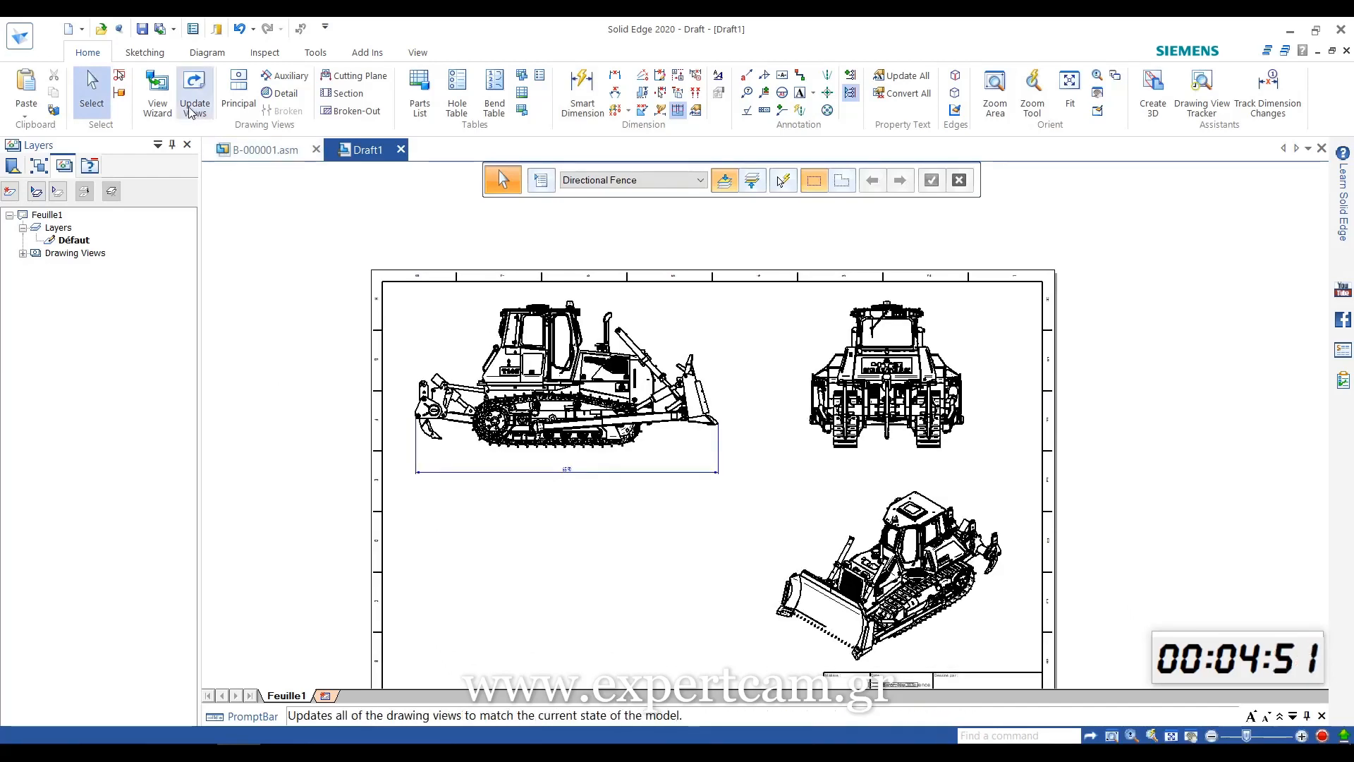
click(238, 88)
click(525, 441)
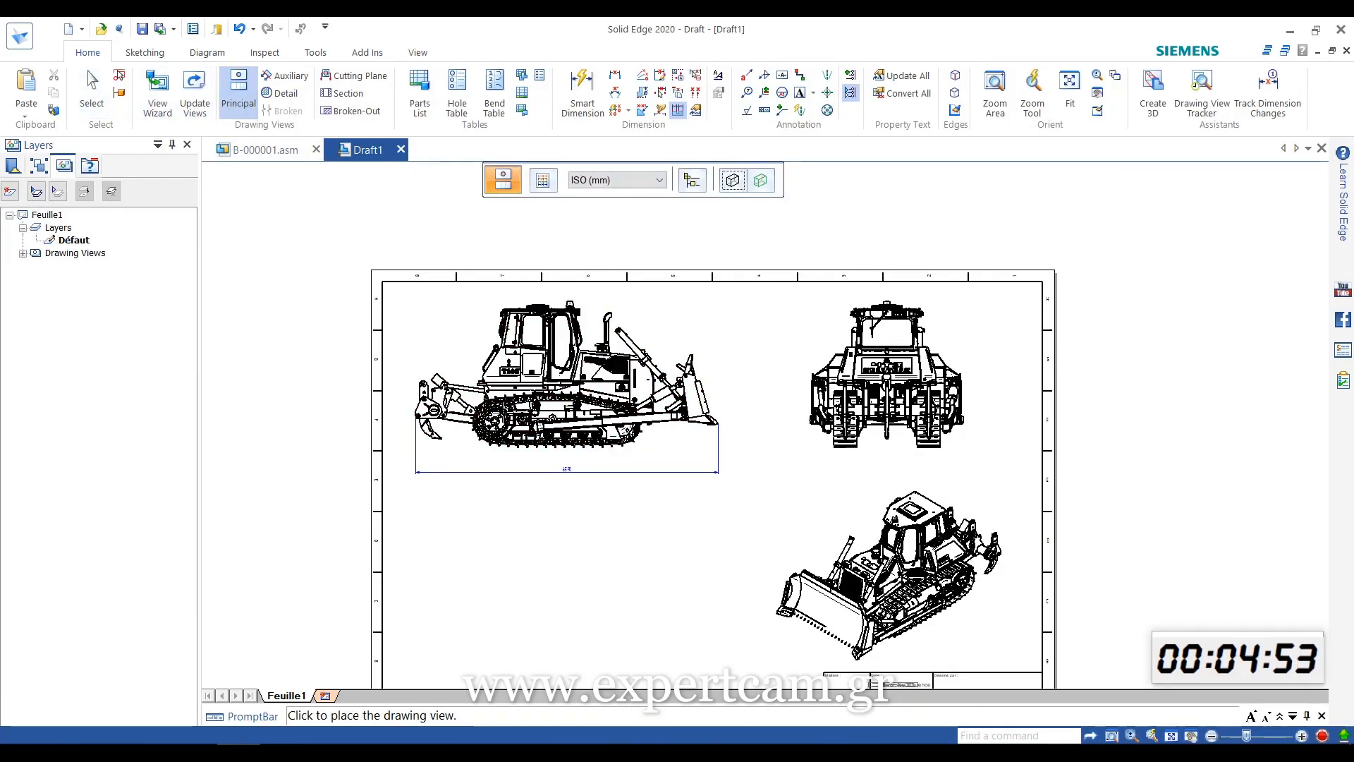
click(530, 585)
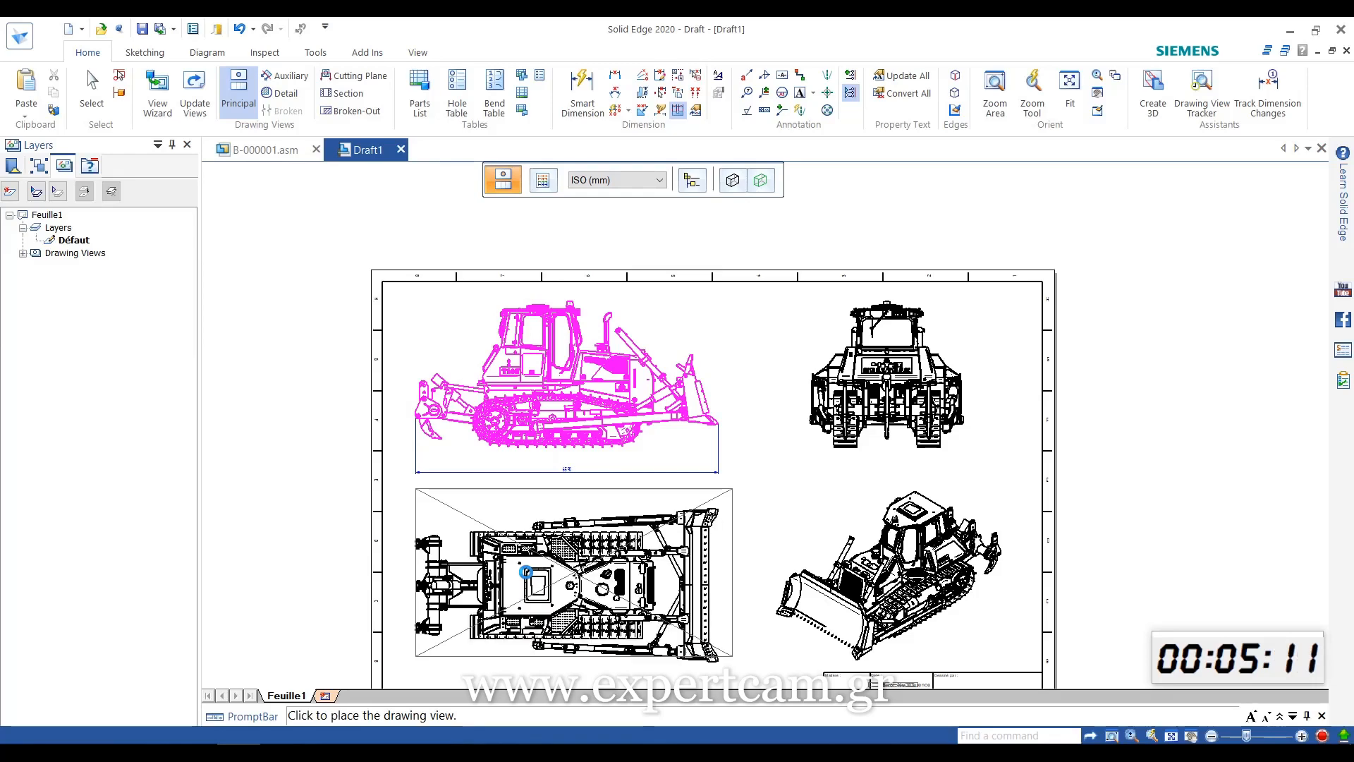
key(Escape)
Step: Examine the new top view up close, including the cab roof, track plates and blade push arm, and return to the whole sheet
middle_drag(342, 567, 309, 410)
scroll(407, 543, up, 5)
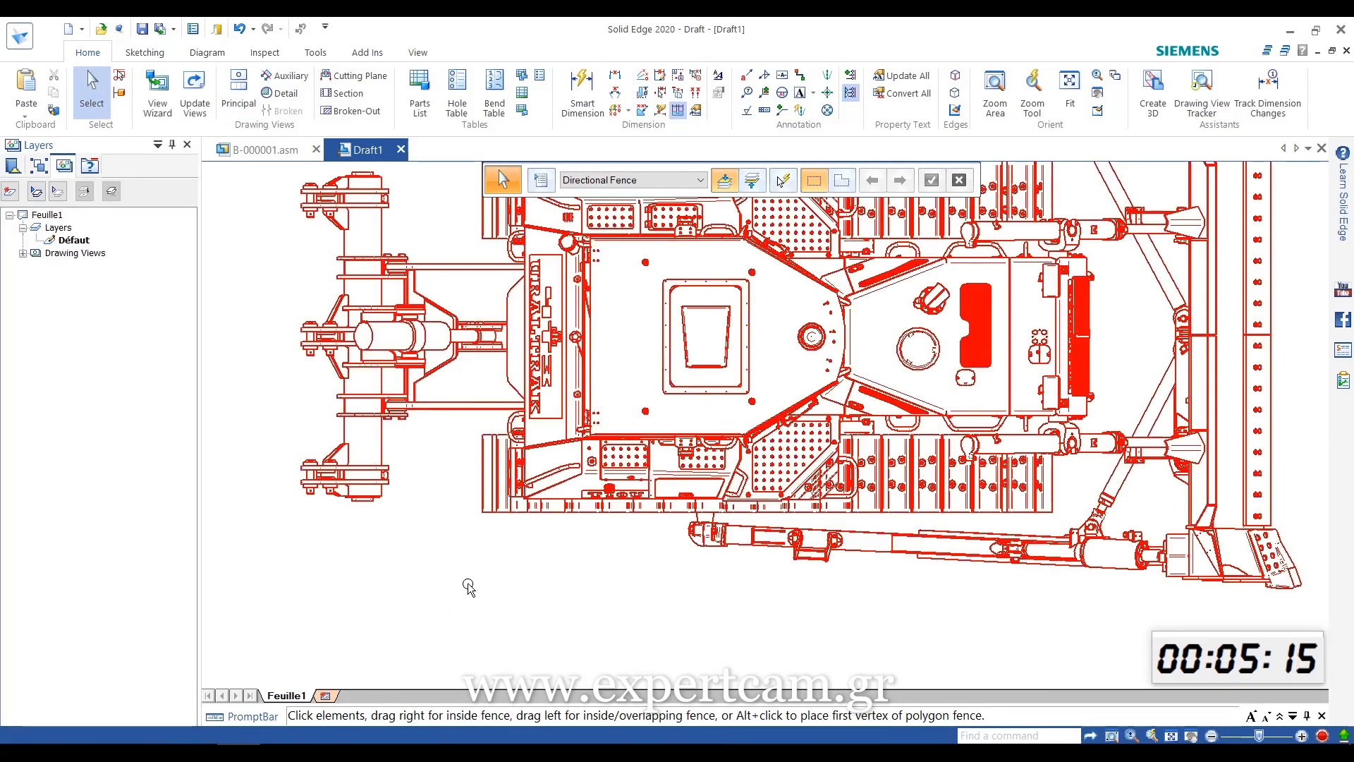
scroll(387, 587, up, 5)
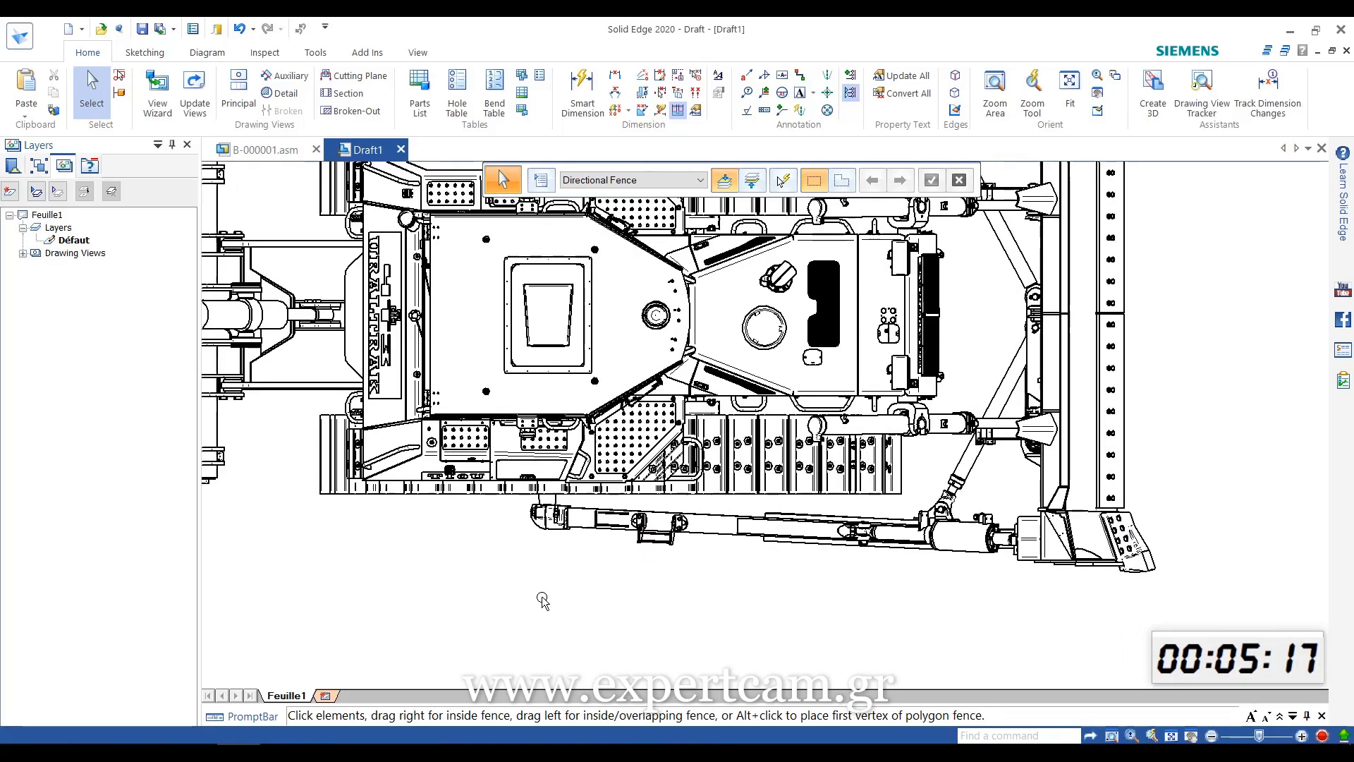
middle_drag(538, 617, 456, 654)
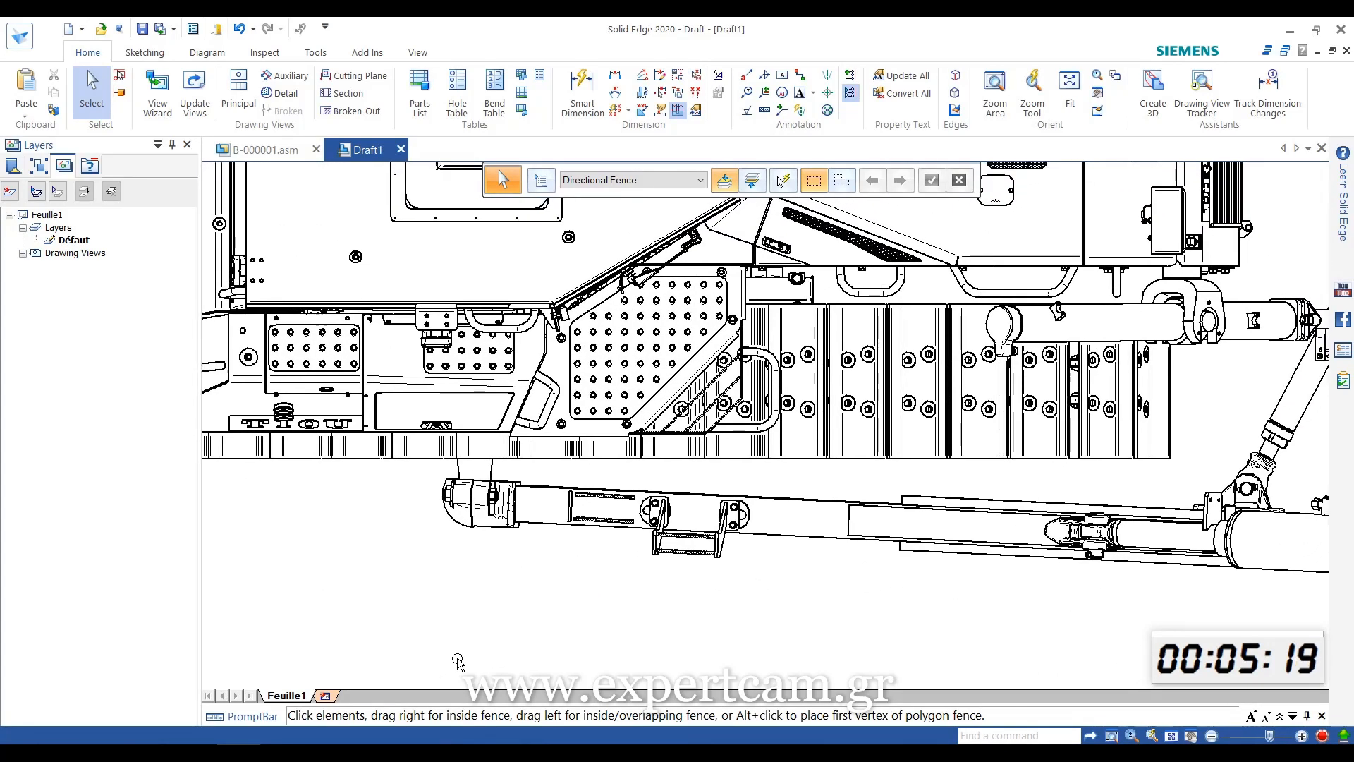
scroll(455, 653, down, 5)
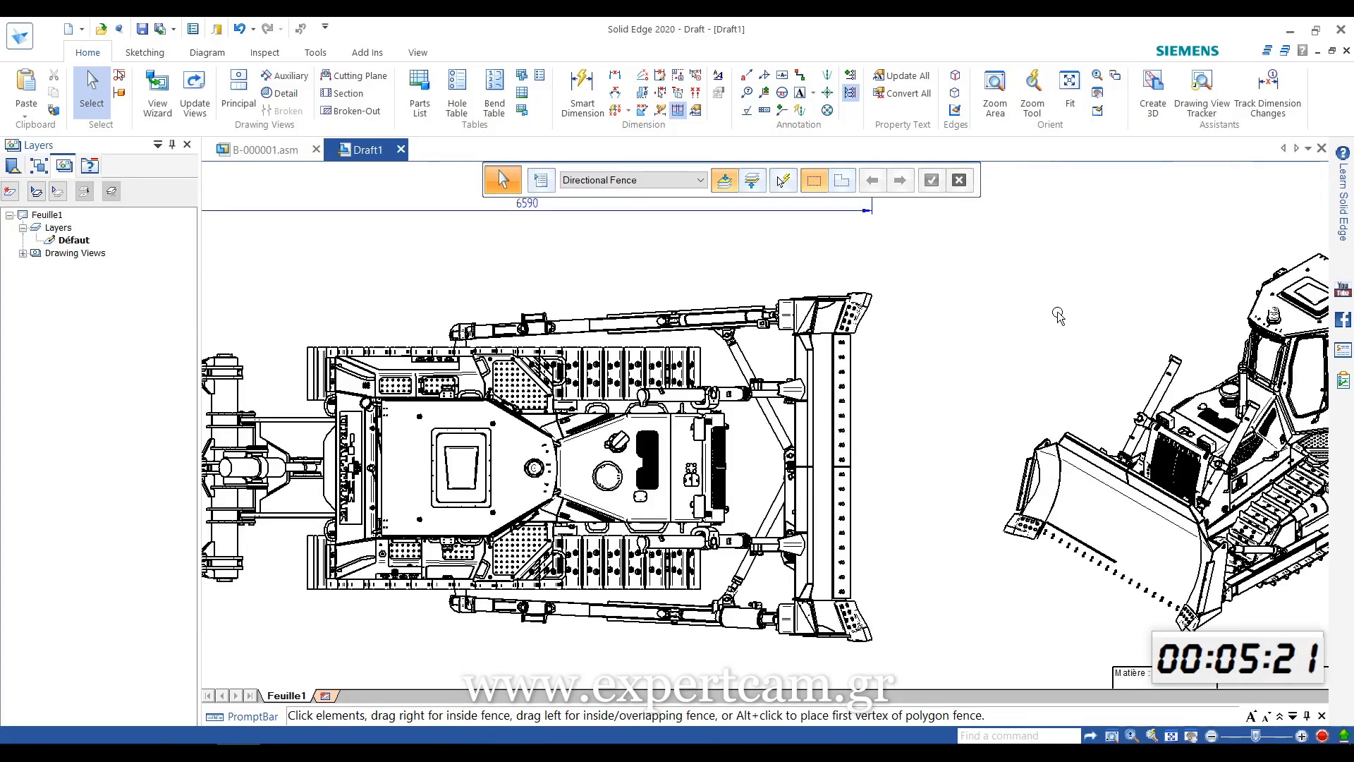
middle_drag(1058, 316, 994, 341)
middle_click(966, 331)
middle_click(966, 330)
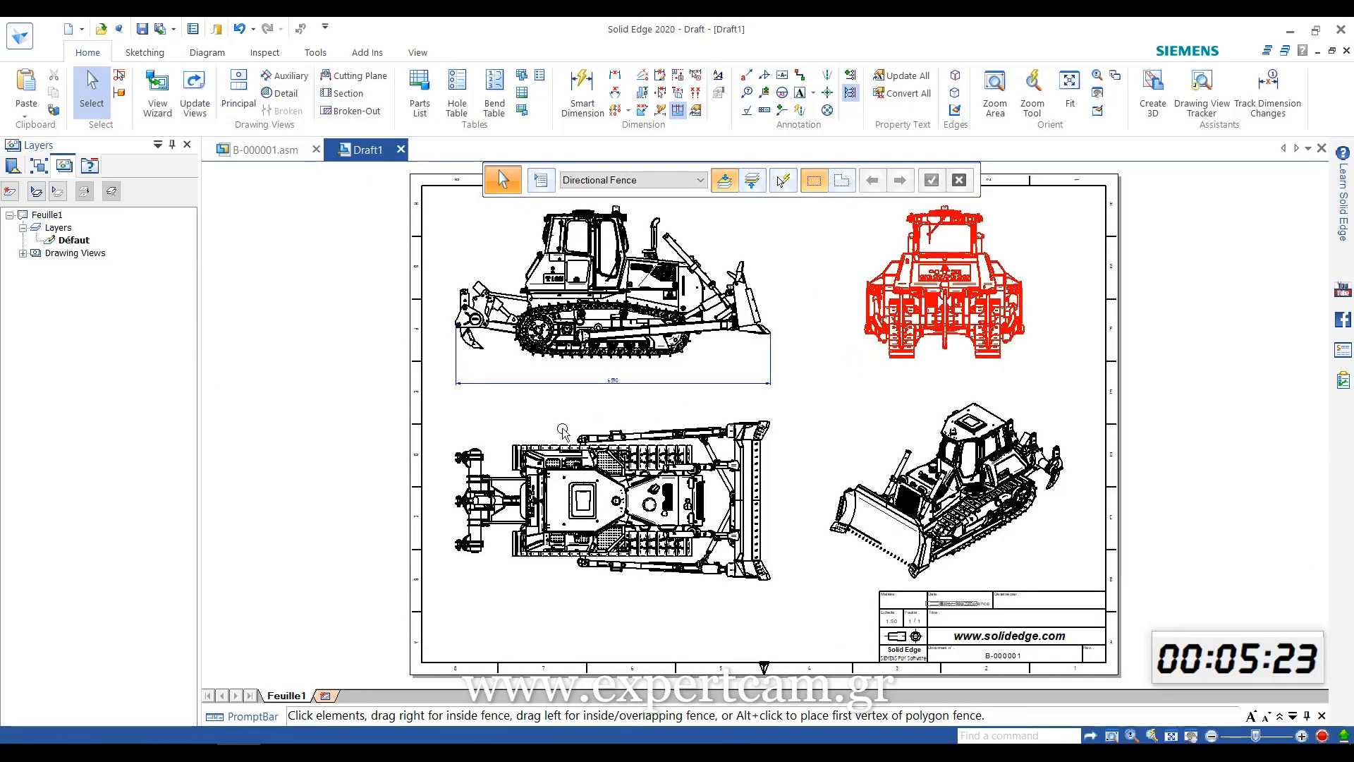
Step: In the B-000001.asm assembly, change the offset of the ripper cylinder rod's relationship with B-002873.asm
click(266, 149)
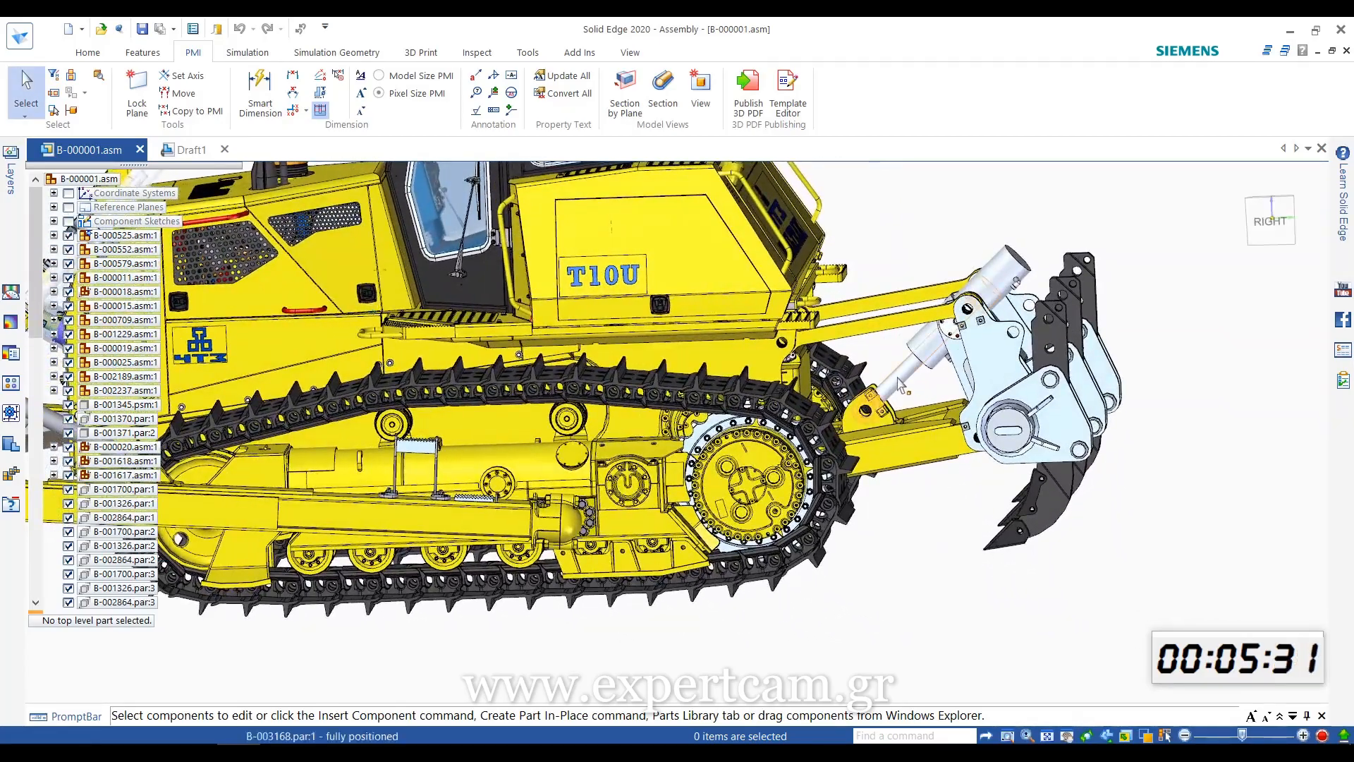
click(900, 384)
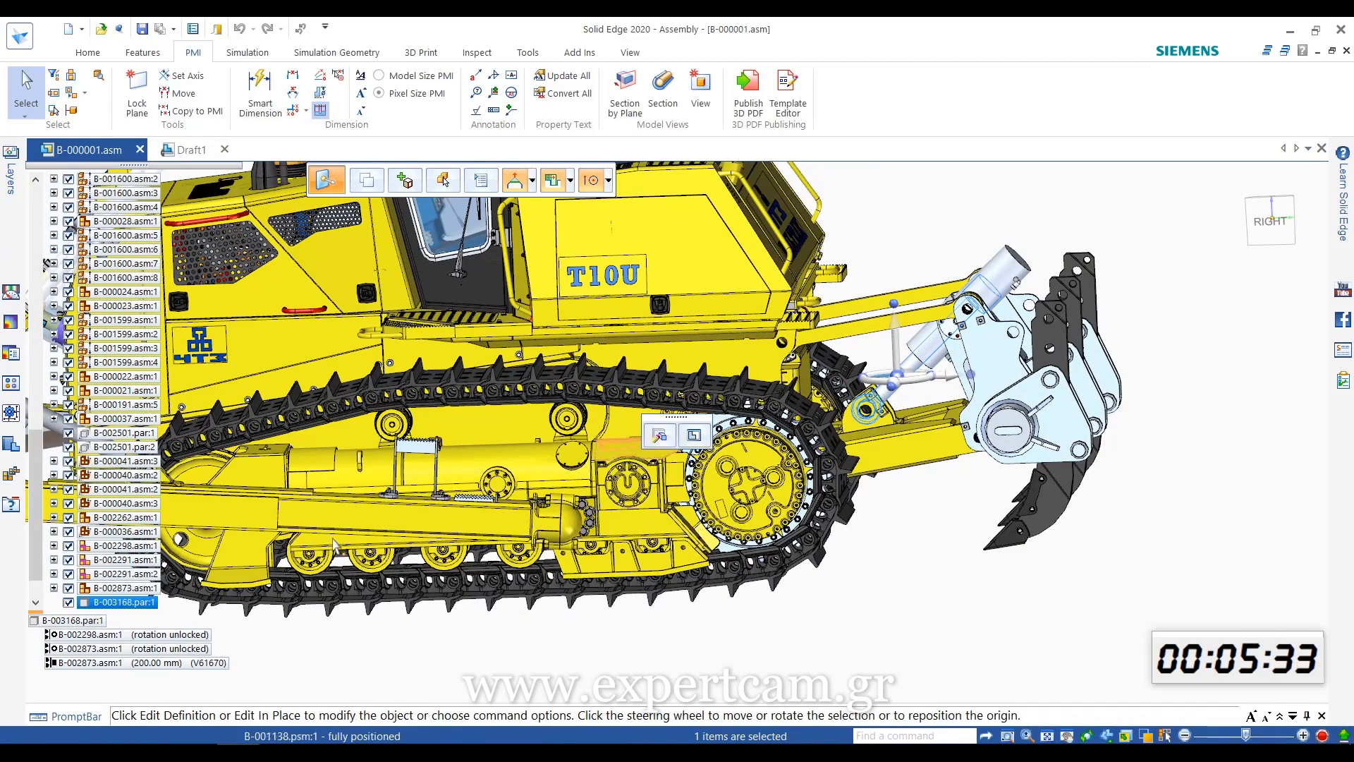
click(151, 664)
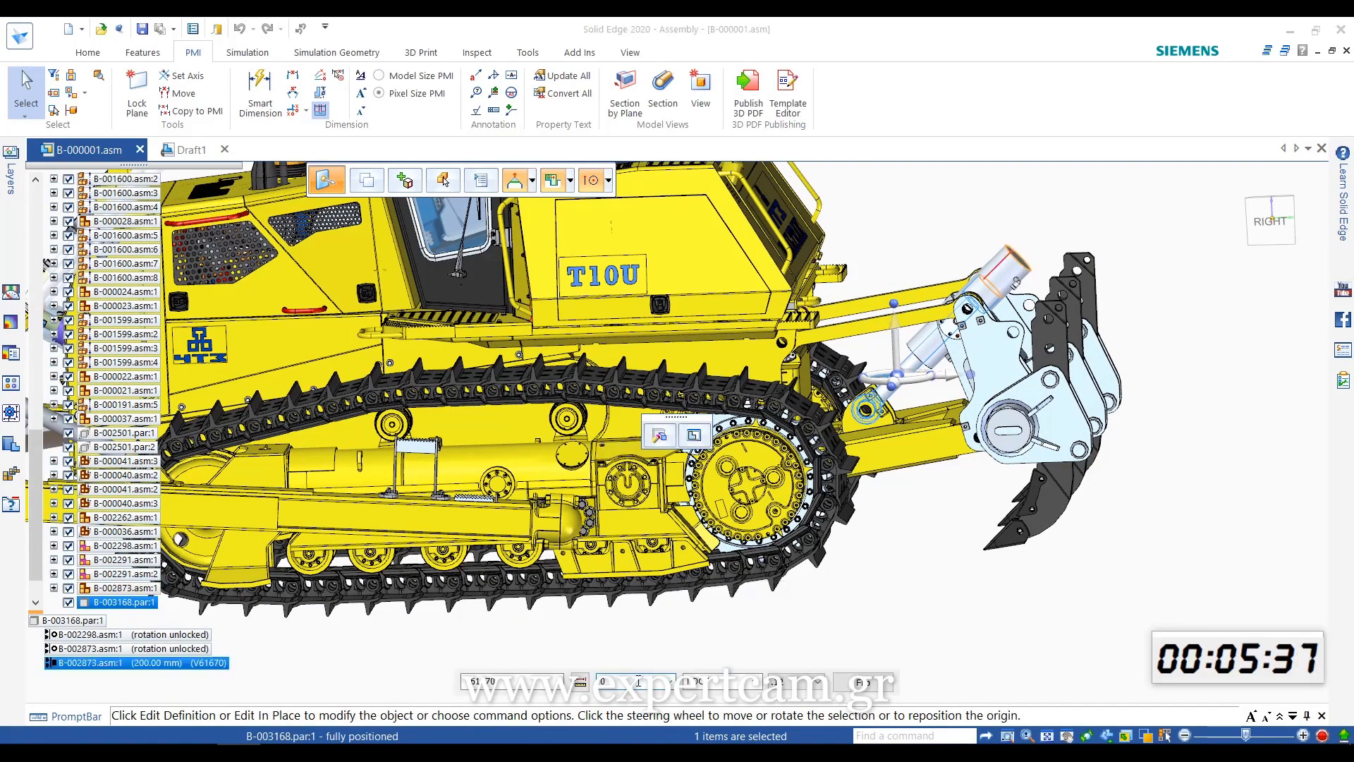
click(898, 615)
Step: Return to the Draft1 drawing, acknowledge the out-of-date notice and update all drawing views to match the model
click(187, 150)
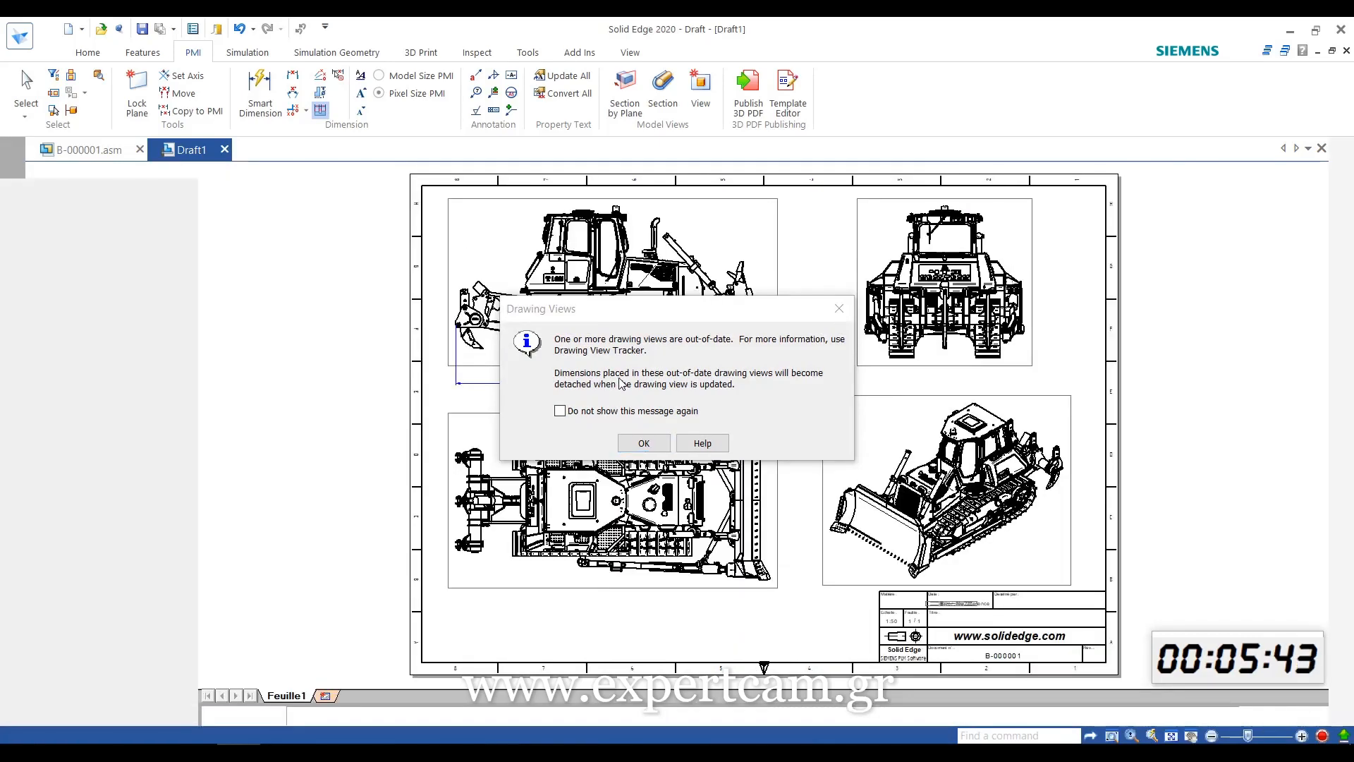
click(644, 443)
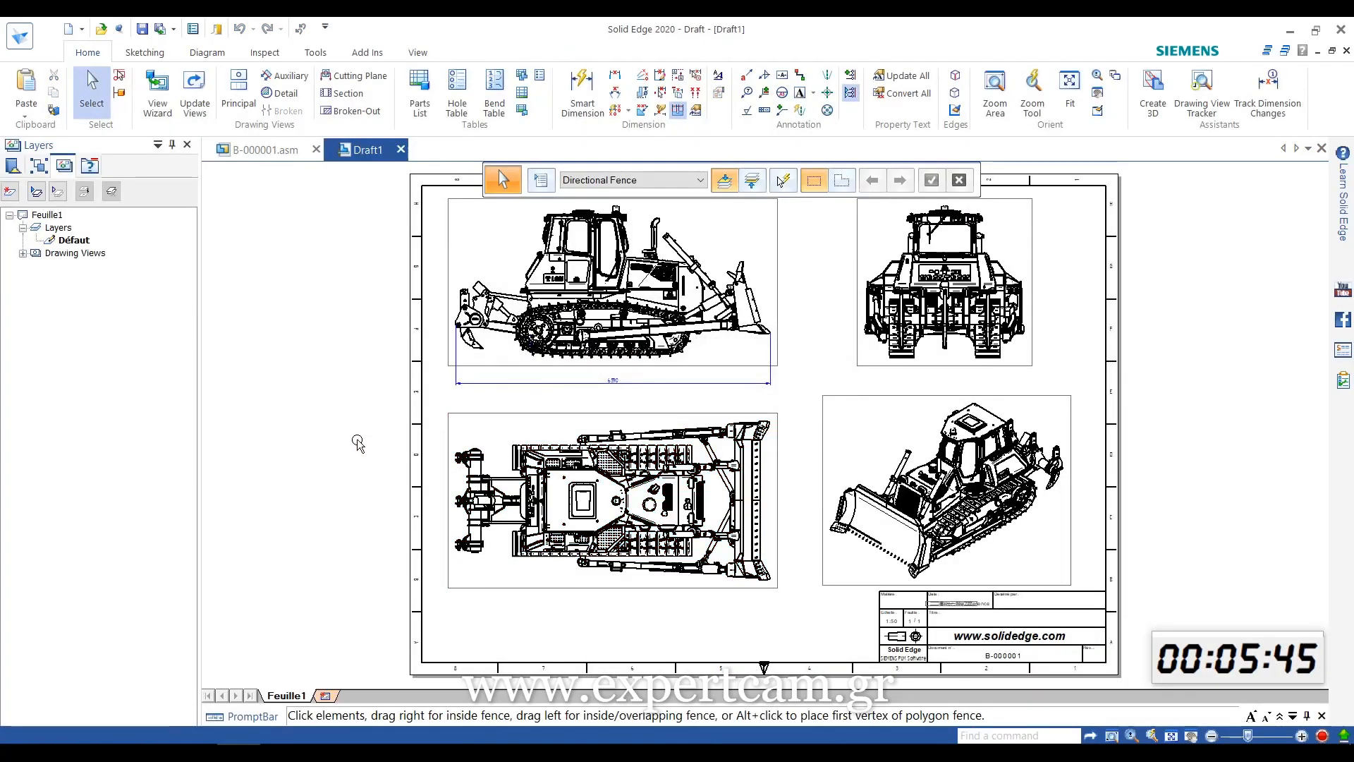
click(189, 104)
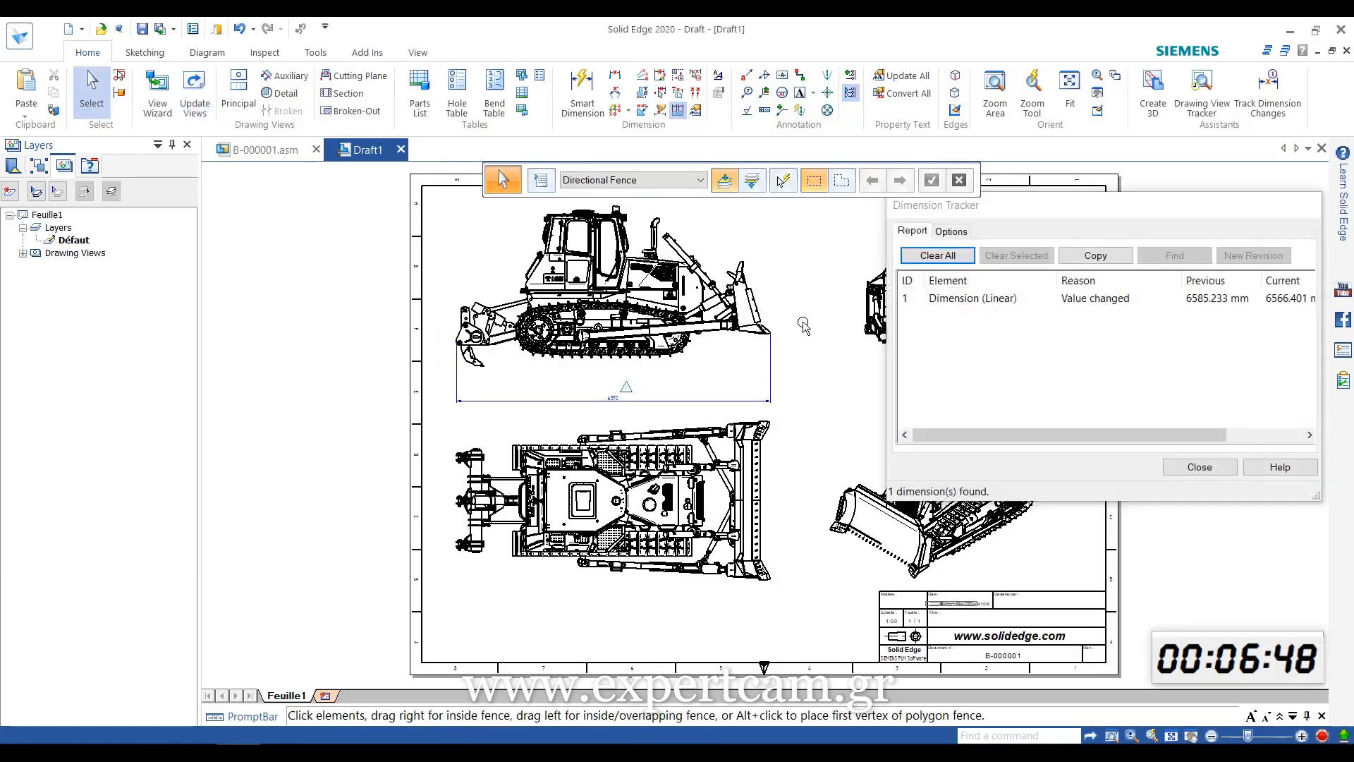
Step: Clear all entries from the Dimension Tracker report and close the tracker
click(982, 301)
click(937, 257)
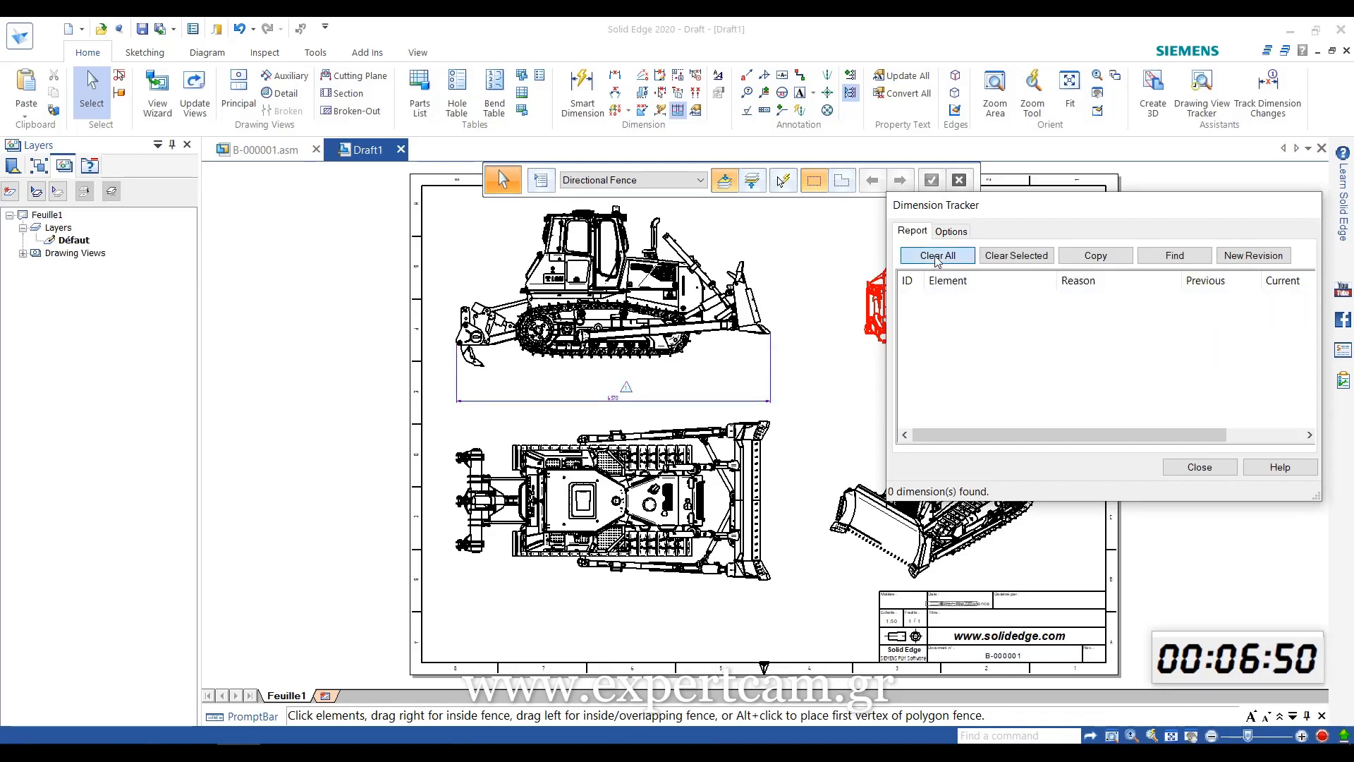
click(1199, 467)
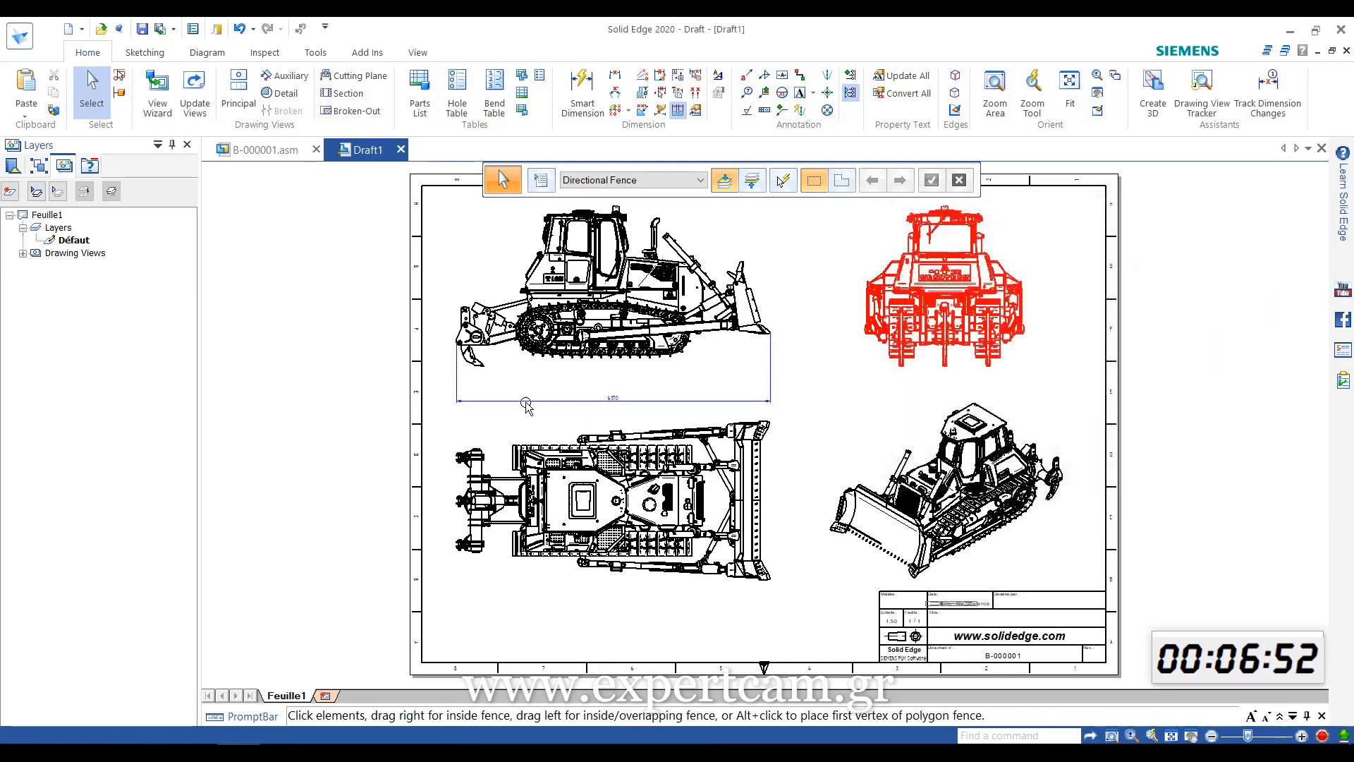